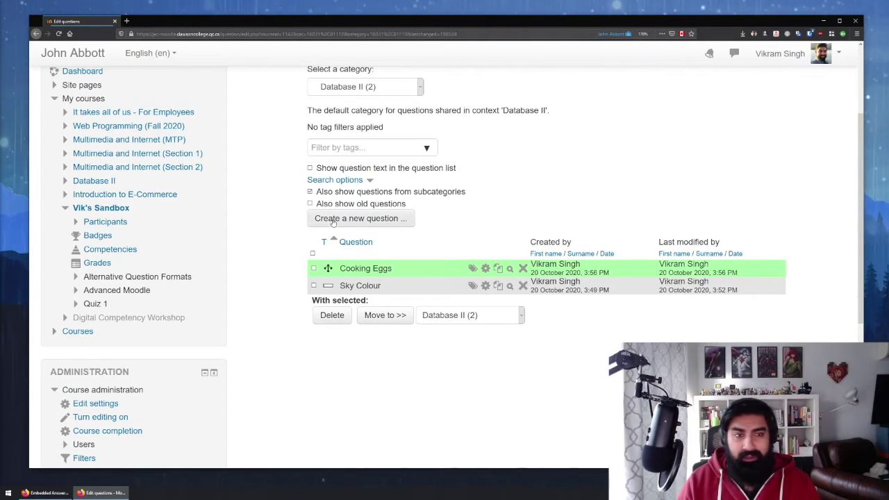
# Step: View the Embedded answers (Cloze) description among the available question types, then dismiss the selection
pyautogui.click(338, 220)
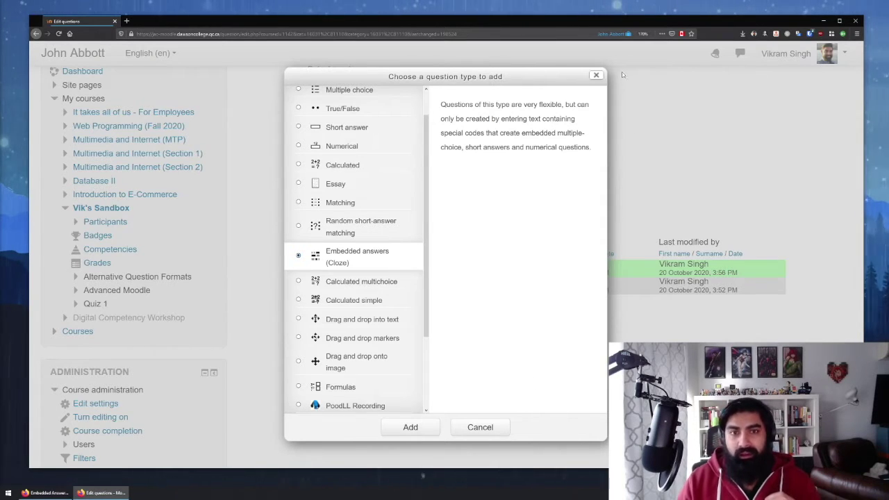
pyautogui.click(596, 75)
# Step: Open a preview of the Sky Colour question and arrange its window over the question list
pyautogui.click(510, 287)
pyautogui.moveTo(449, 6); pyautogui.dragTo(452, 28)
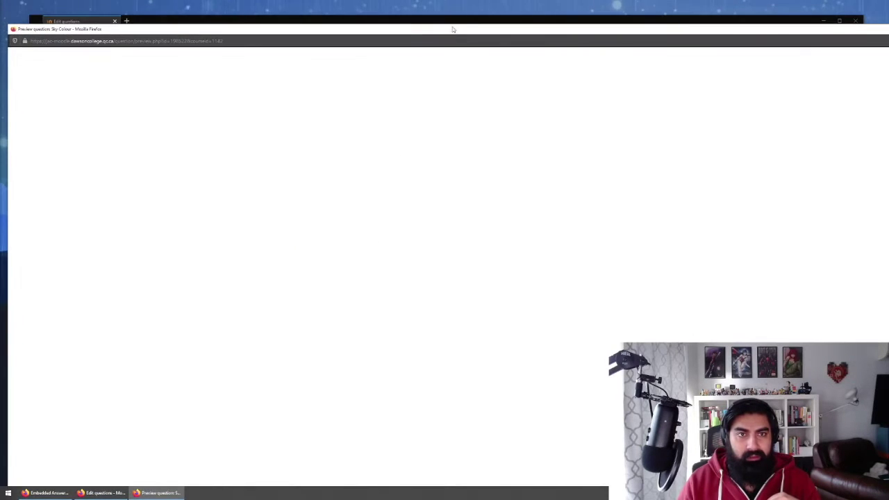
pyautogui.rightClick(455, 28)
pyautogui.click(459, 29)
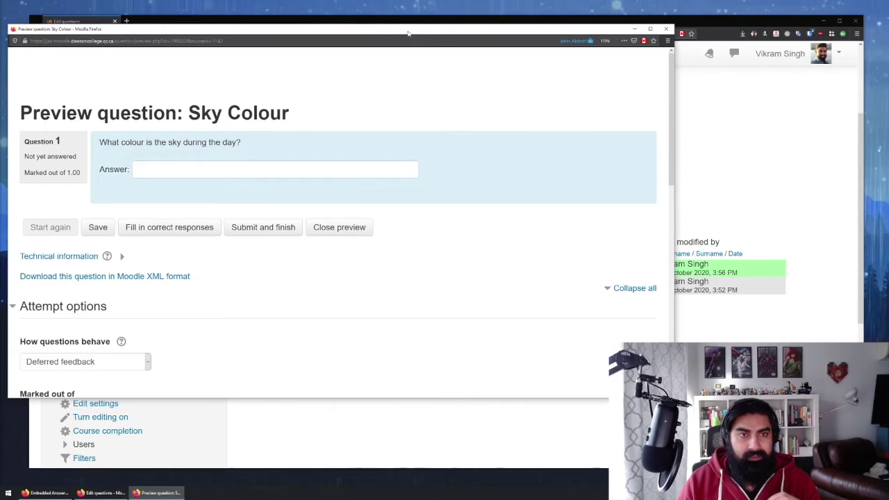
pyautogui.moveTo(408, 33); pyautogui.dragTo(526, 56)
# Step: Examine the question wording and the answer field in the Sky Colour preview, then close the preview
pyautogui.moveTo(218, 166); pyautogui.dragTo(391, 169)
pyautogui.click(274, 185)
pyautogui.click(263, 193)
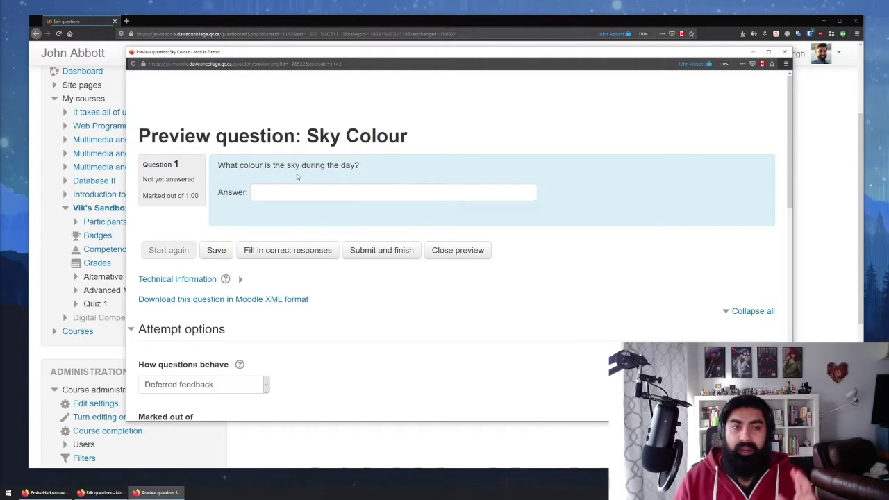
pyautogui.moveTo(222, 165); pyautogui.dragTo(354, 166)
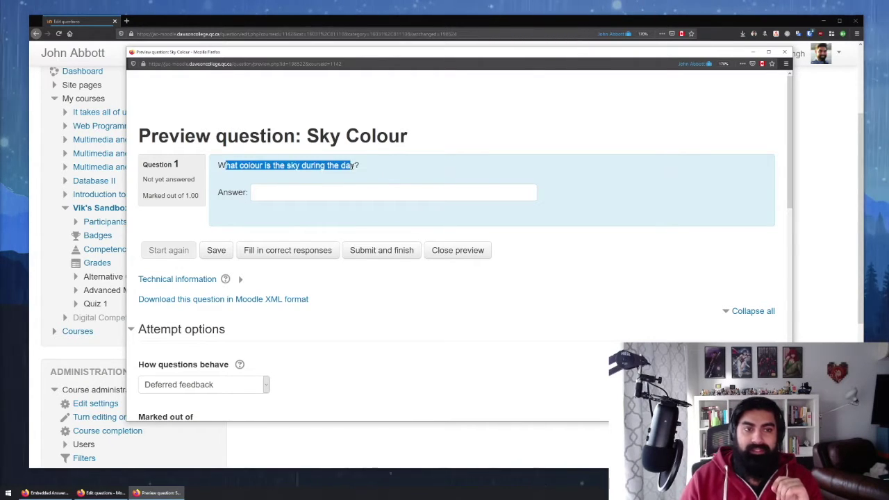
pyautogui.click(354, 165)
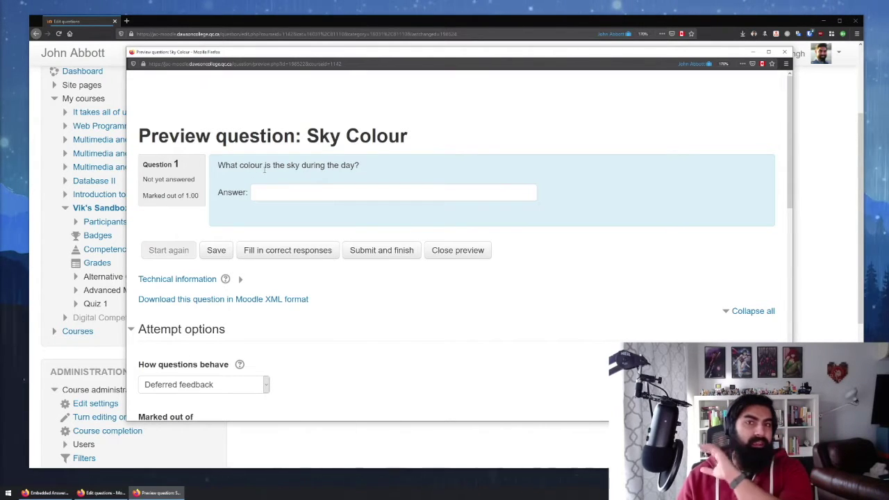
pyautogui.click(265, 189)
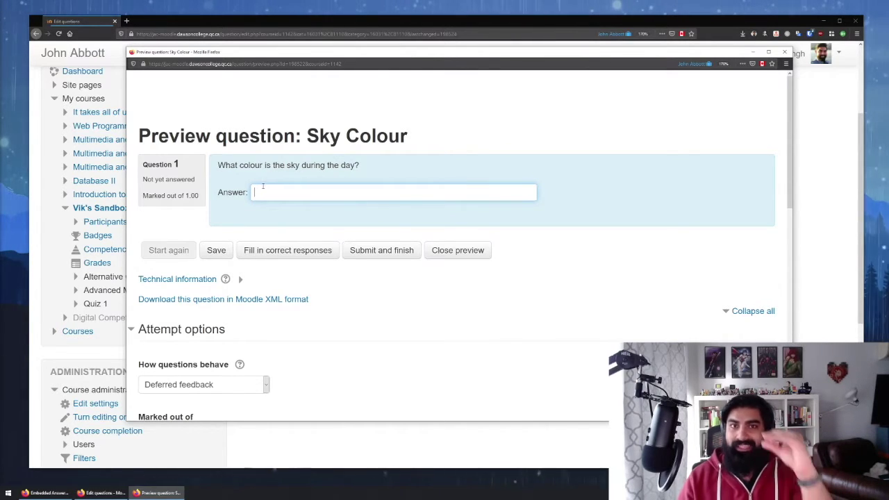
pyautogui.click(288, 174)
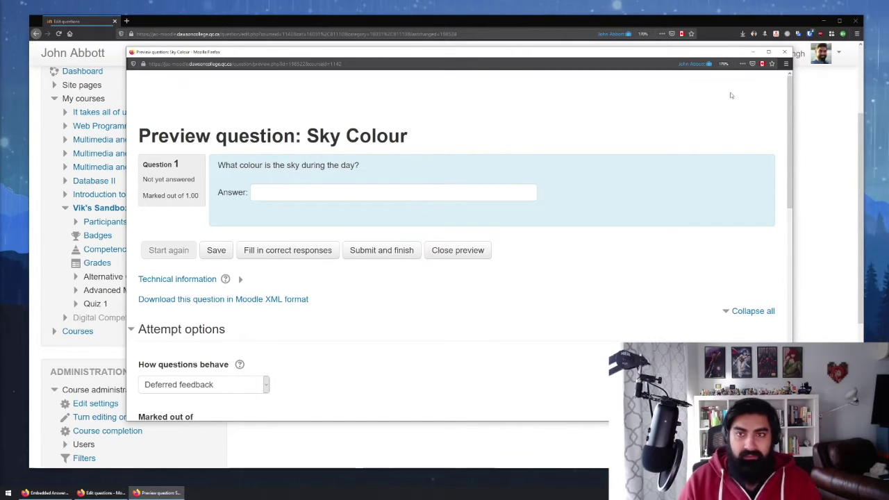
pyautogui.click(785, 52)
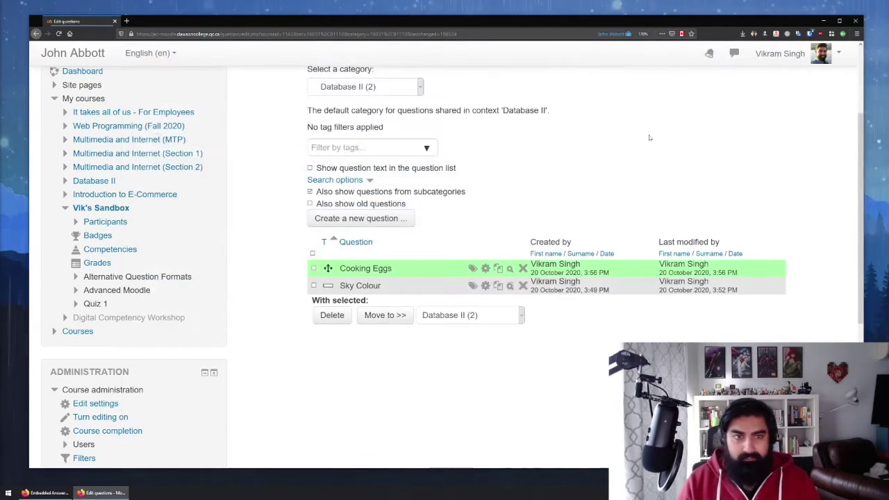
# Step: Add a new Embedded answers (Cloze) question named "Sky Colour (Embedded)"
pyautogui.click(363, 220)
pyautogui.click(410, 426)
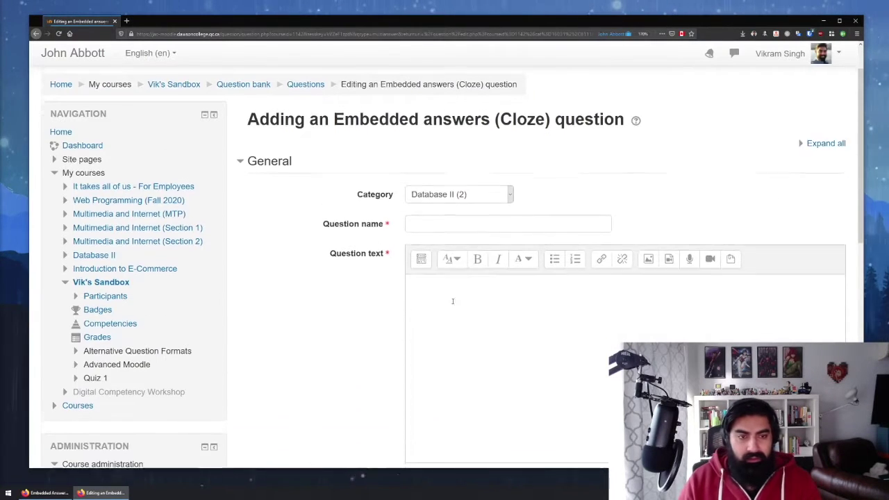
pyautogui.scroll(-2, 453, 278)
pyautogui.click(453, 214)
pyautogui.write('Sky Colour')
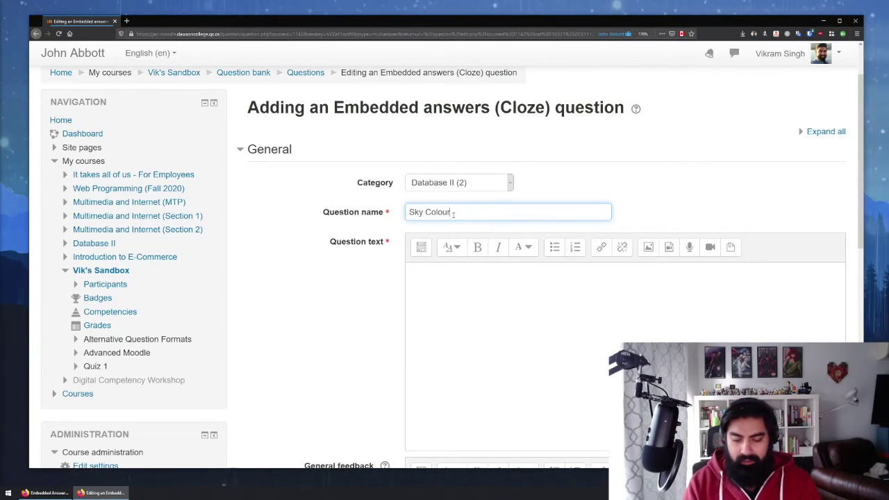
pyautogui.write(' (Embedded')
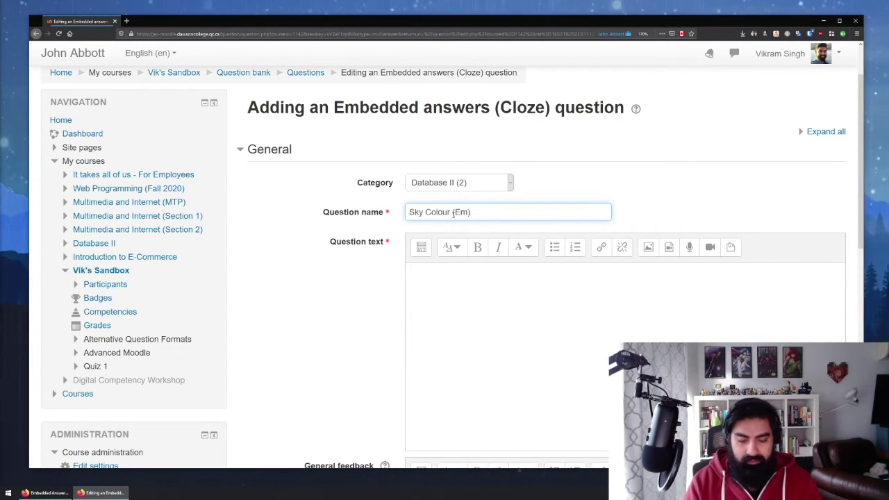
# Step: Enter the question text "The sky is the colour ____ during the day."
pyautogui.scroll(-1, 439, 191)
pyautogui.click(453, 240)
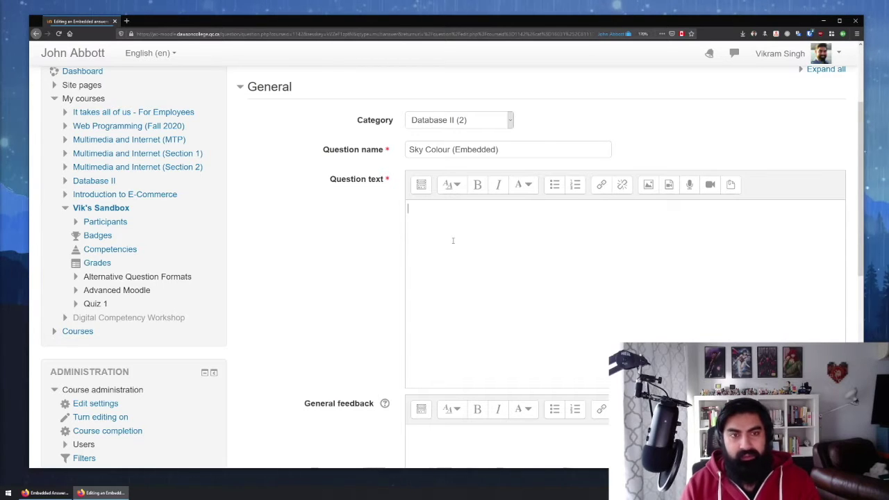
pyautogui.write('The sky is the colour')
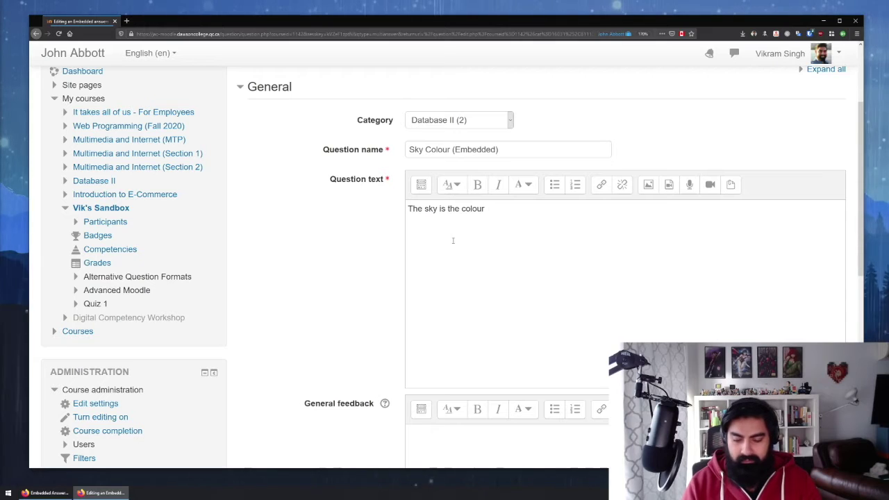
pyautogui.write(' ____')
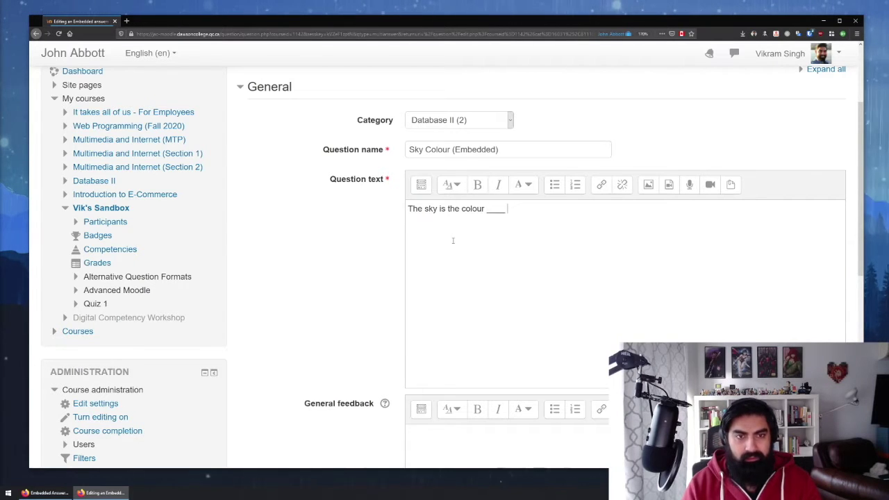
pyautogui.write(' during the day.')
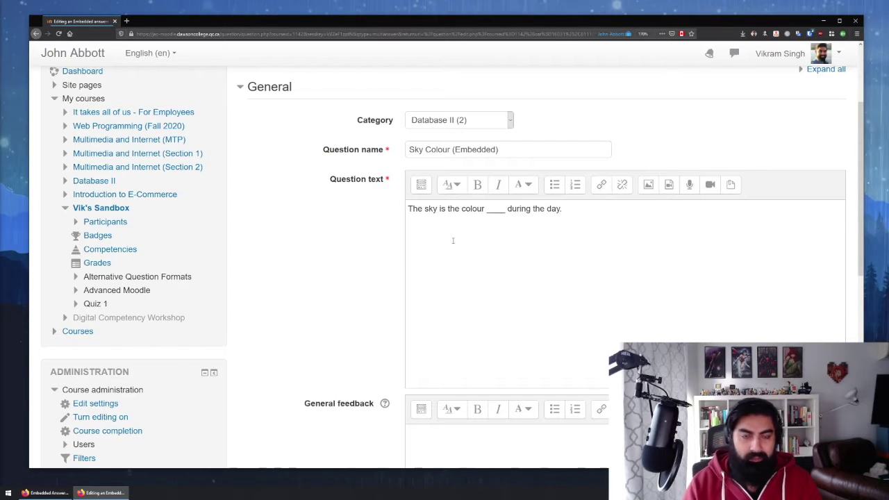
# Step: Replace the underscore blank in the question text with a pair of curly braces
pyautogui.hotkey('shift', 'Left')
pyautogui.hotkey('shift', 'Left')
pyautogui.hotkey('shift', 'Left')
pyautogui.hotkey('shift', 'Left')
pyautogui.press('BackSpace')
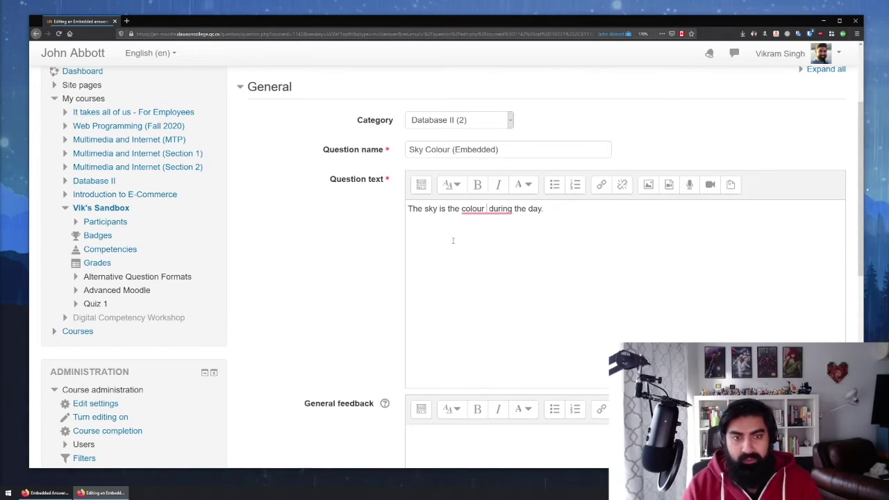
pyautogui.write('{}')
pyautogui.press('BackSpace')
pyautogui.press('BackSpace')
pyautogui.write('{}')
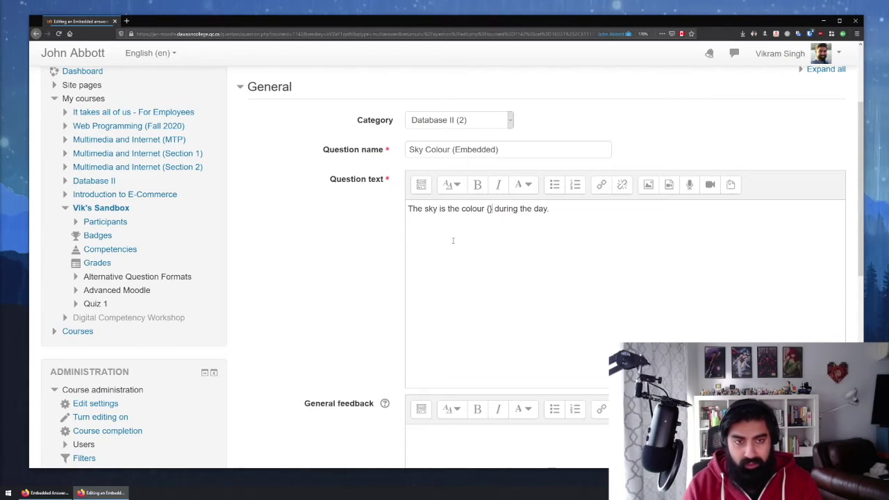
pyautogui.press('Left')
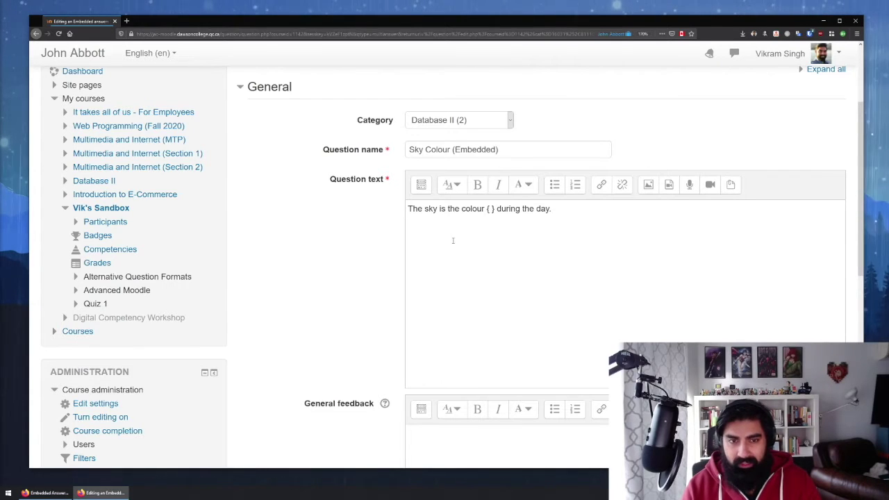
# Step: Fill the braces with the code 1:SHORTANSWER:=Blue to define a one-mark short answer with Blue as the correct response
pyautogui.write('1')
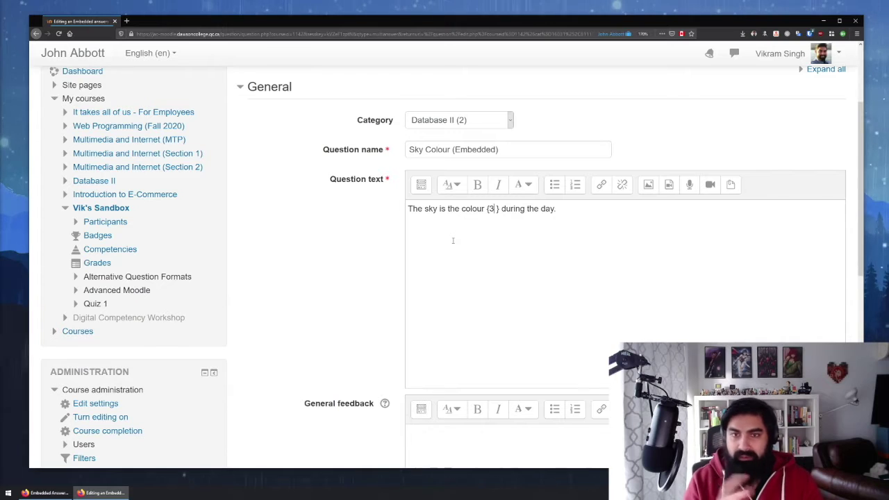
pyautogui.press('BackSpace')
pyautogui.write('1')
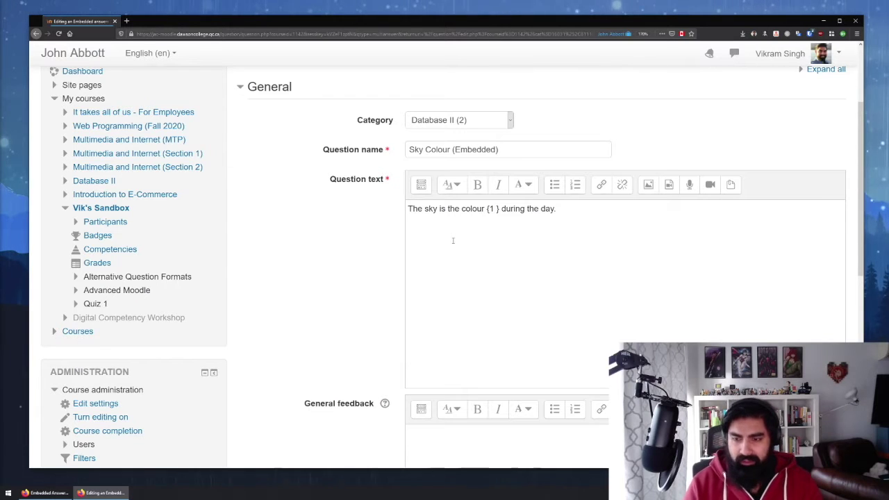
pyautogui.write(':')
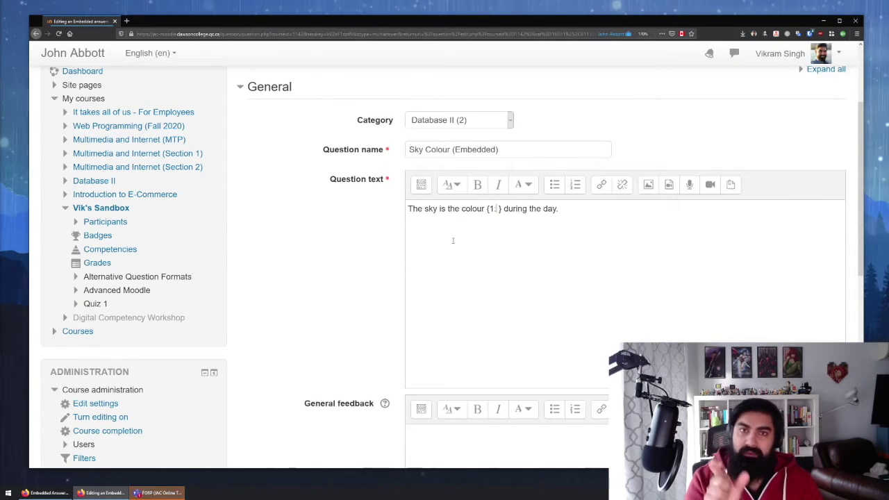
pyautogui.write('SHORTANSWER')
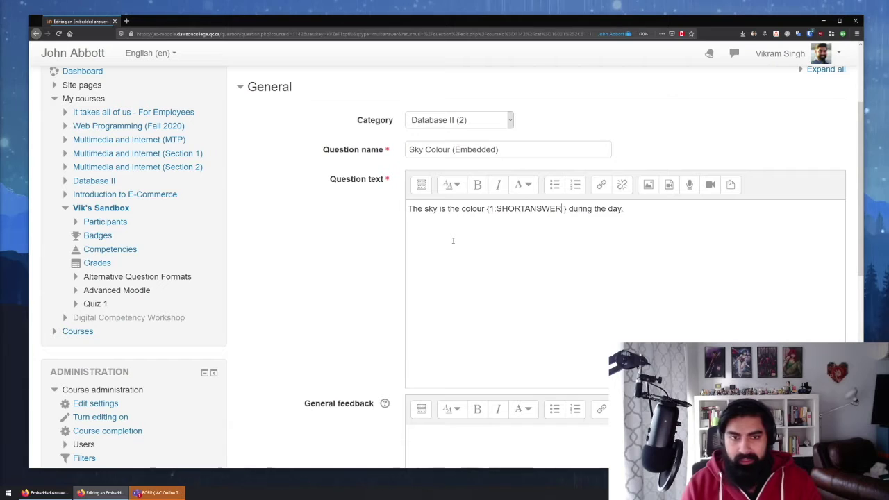
pyautogui.write(':')
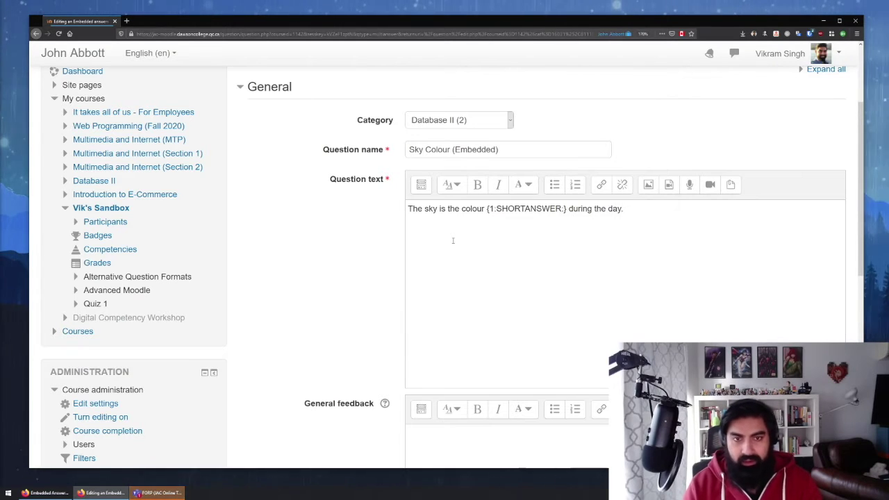
pyautogui.write('=')
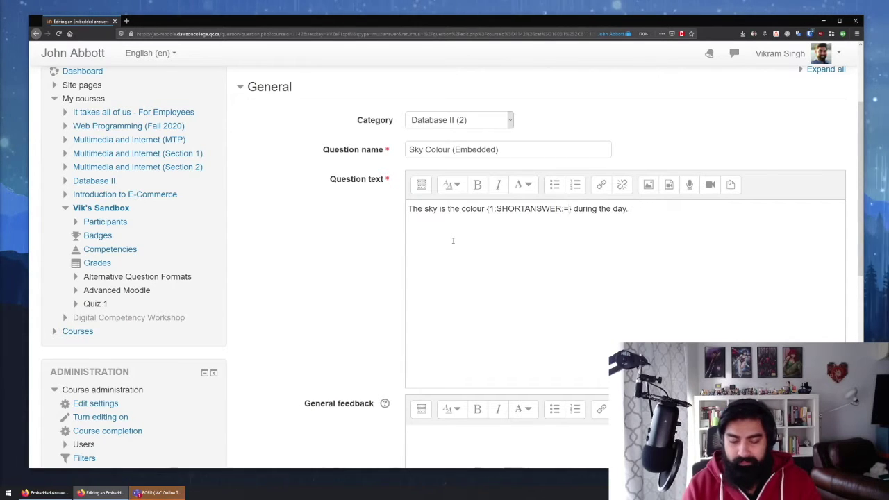
pyautogui.write('Blue')
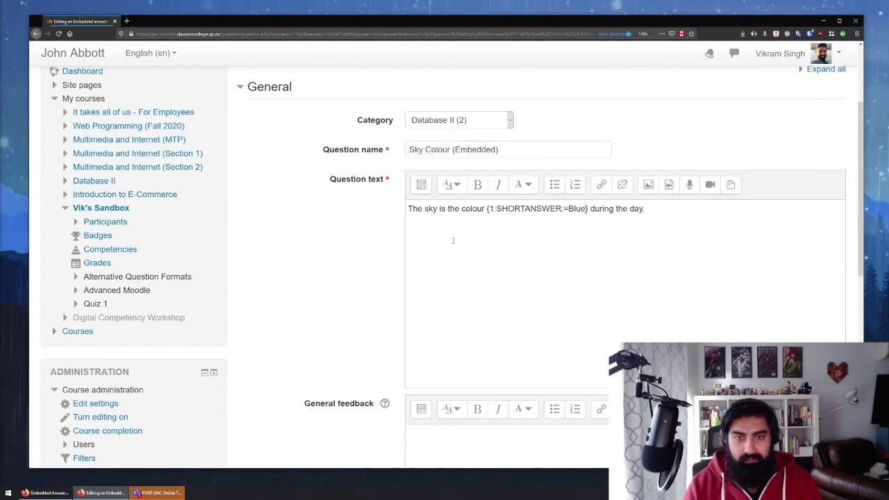
# Step: Examine each part of the embedded code in the question text: braces, mark, separators, SHORTANSWER type, equals sign and the answer Blue
pyautogui.click(657, 214)
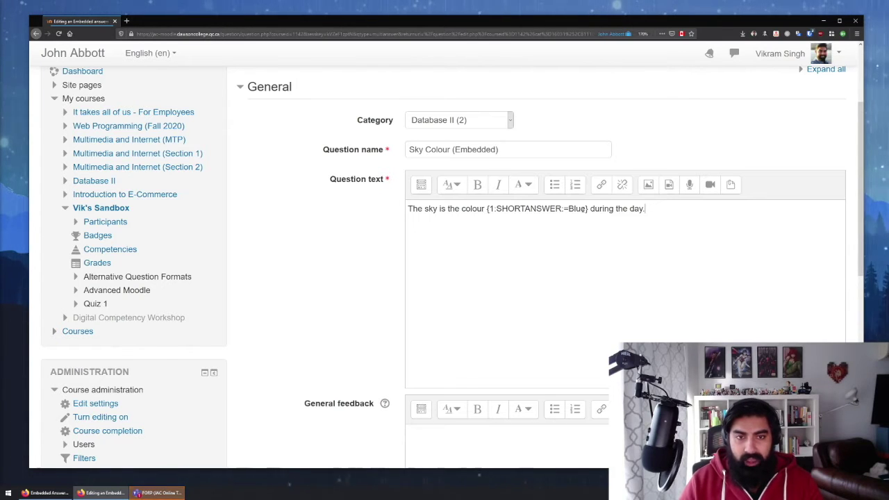
pyautogui.doubleClick(488, 208)
pyautogui.doubleClick(587, 208)
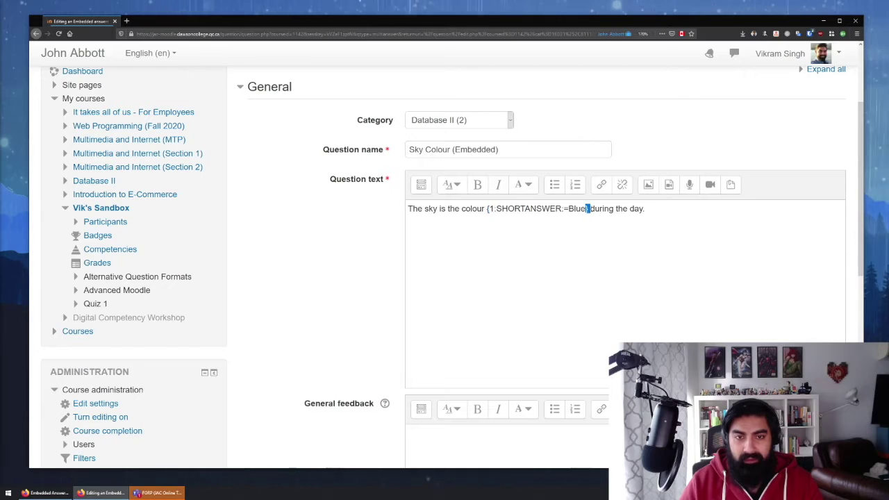
pyautogui.click(490, 209)
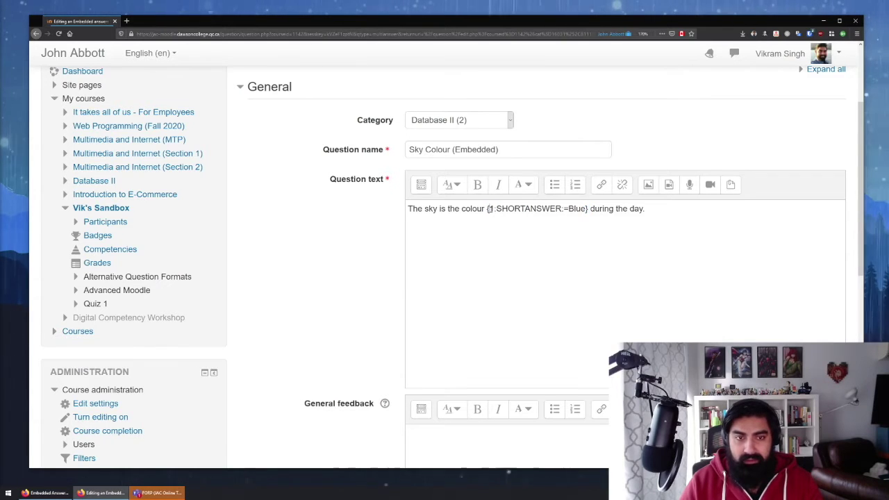
pyautogui.click(497, 209)
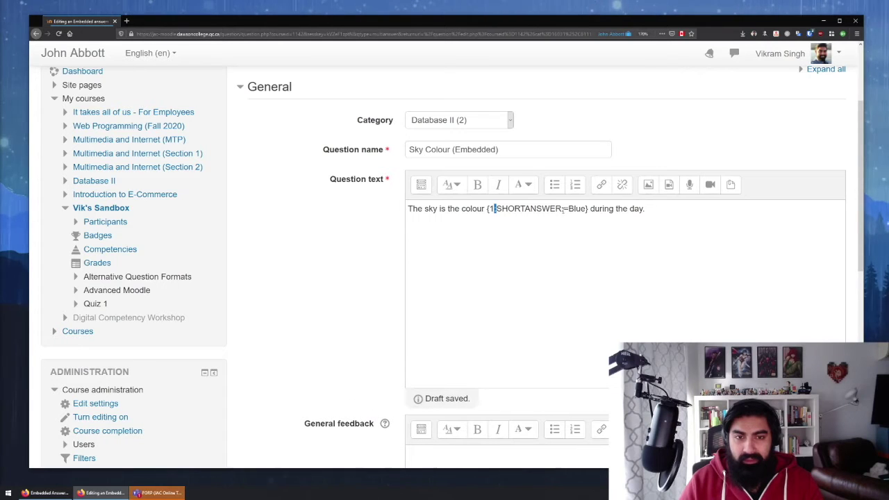
pyautogui.doubleClick(536, 208)
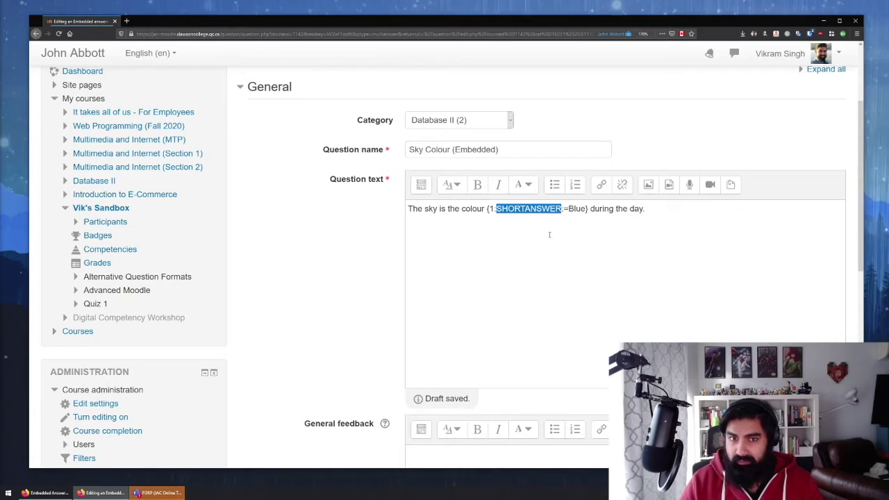
pyautogui.click(564, 208)
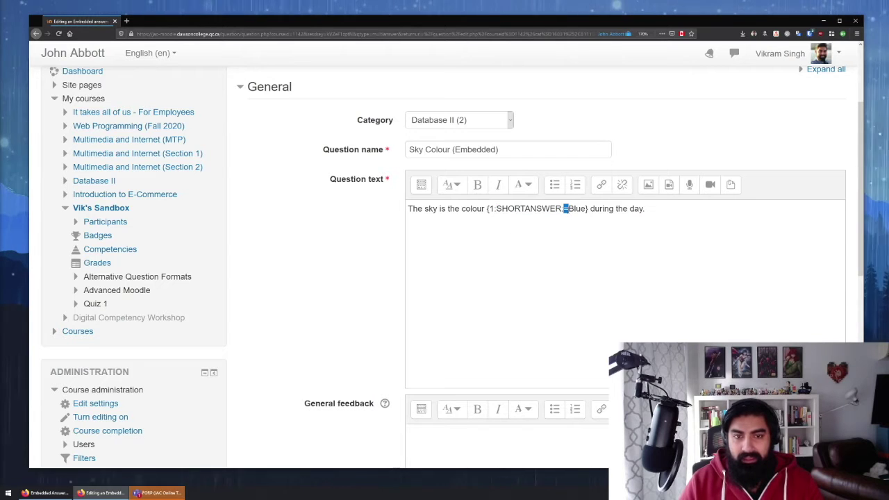
pyautogui.moveTo(570, 208); pyautogui.dragTo(587, 209)
pyautogui.click(575, 209)
pyautogui.doubleClick(576, 208)
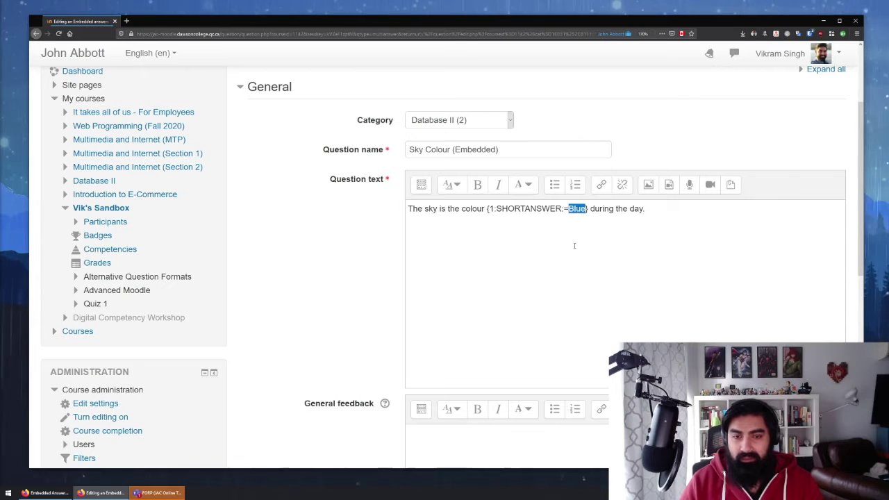
pyautogui.click(592, 246)
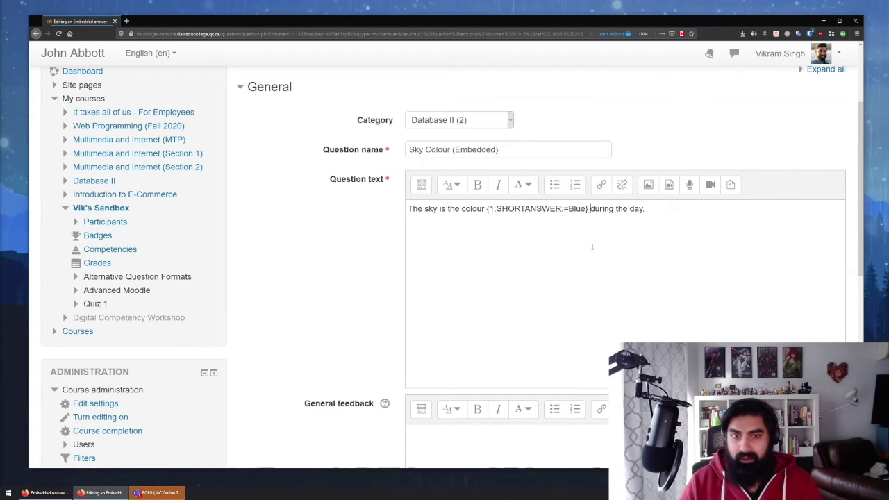
pyautogui.scroll(-4, 384, 273)
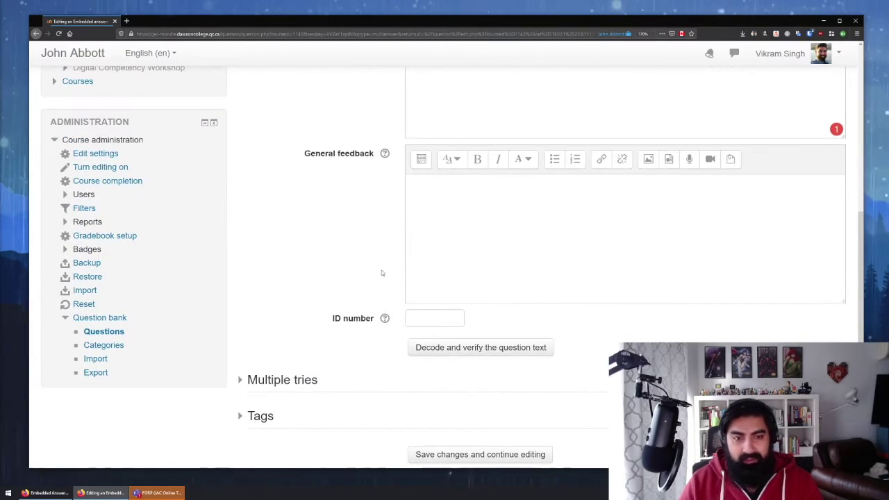
# Step: Review the embedded short-answer code in the question text, and decode and verify the text
pyautogui.scroll(3, 372, 272)
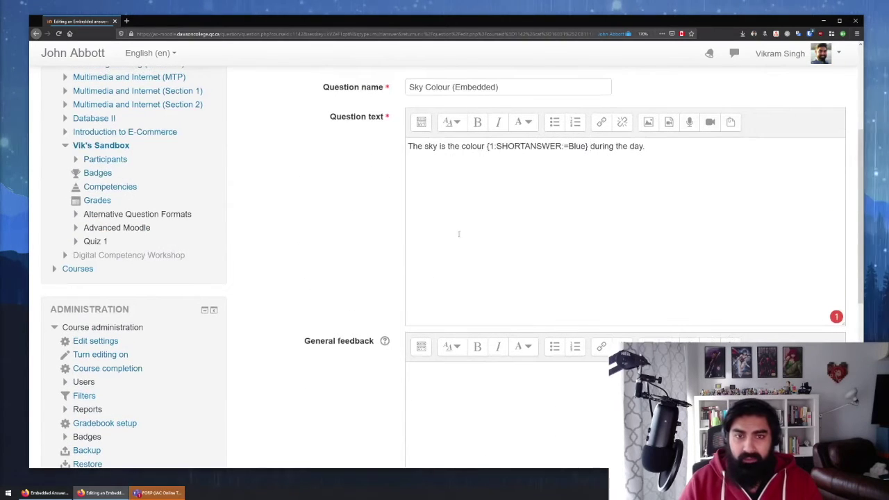
pyautogui.moveTo(587, 147); pyautogui.dragTo(487, 146)
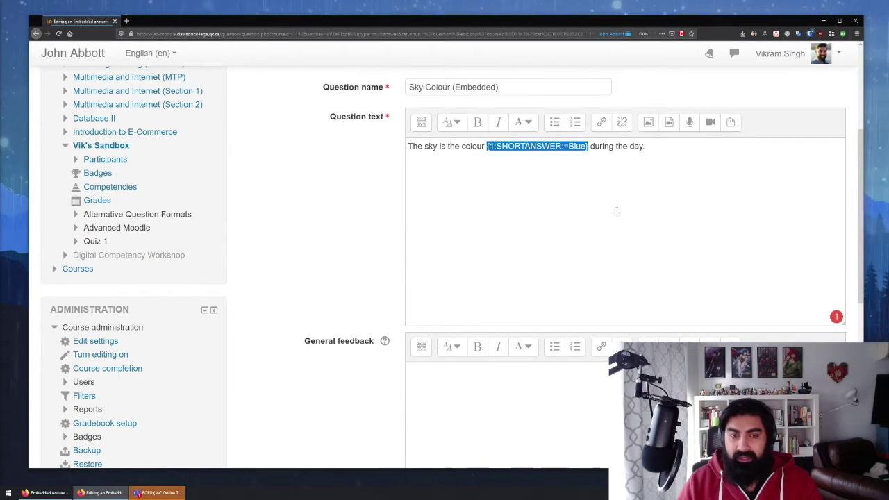
pyautogui.doubleClick(523, 146)
pyautogui.click(522, 147)
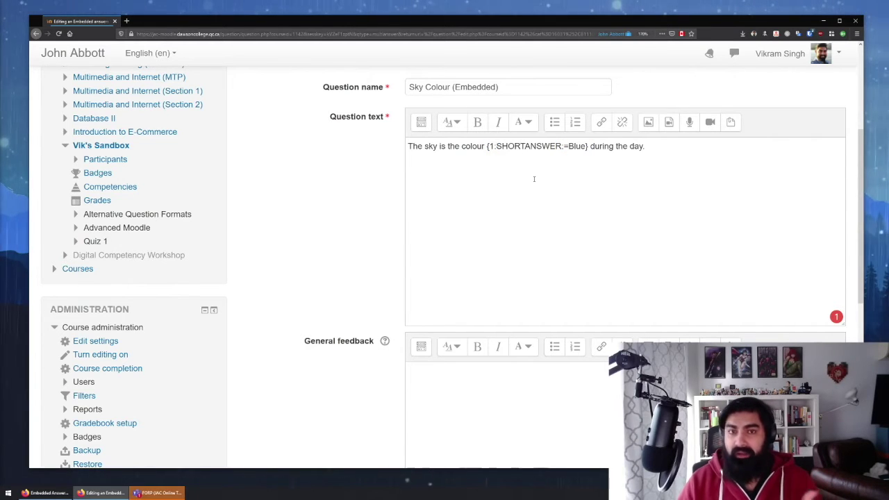
pyautogui.scroll(-5, 533, 207)
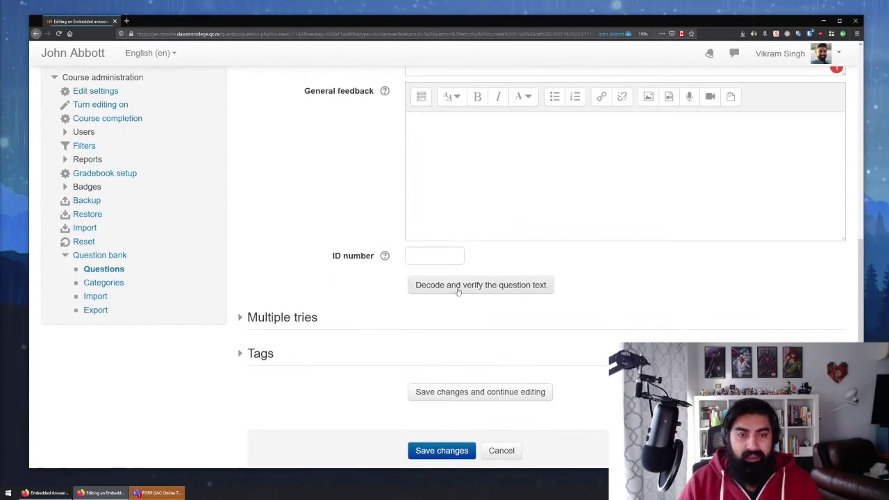
pyautogui.click(500, 286)
pyautogui.scroll(-8, 486, 292)
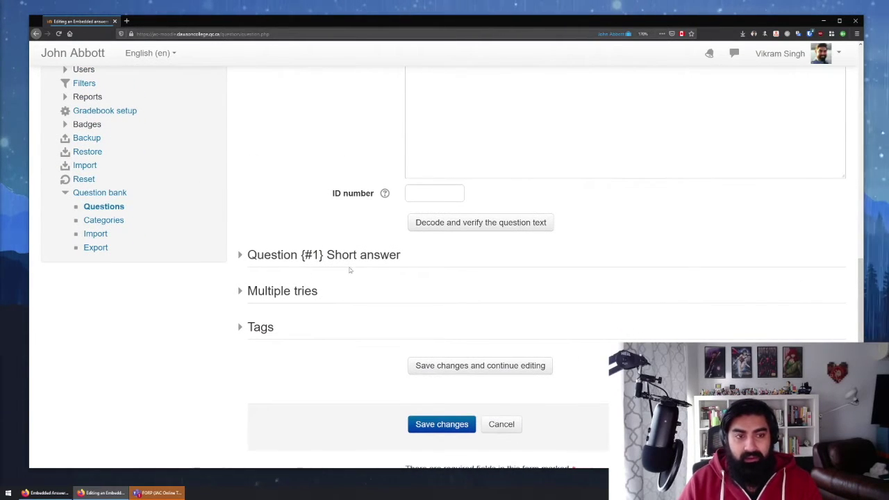
# Step: Expand the decoded Short answer details for question #1 and examine the definition, default mark, case sensitivity, answer and grade
pyautogui.scroll(3, 507, 208)
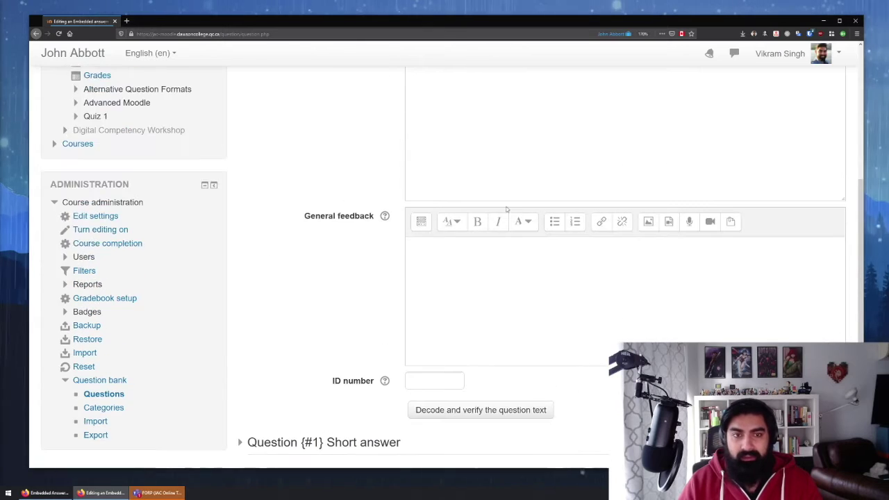
pyautogui.scroll(2, 507, 208)
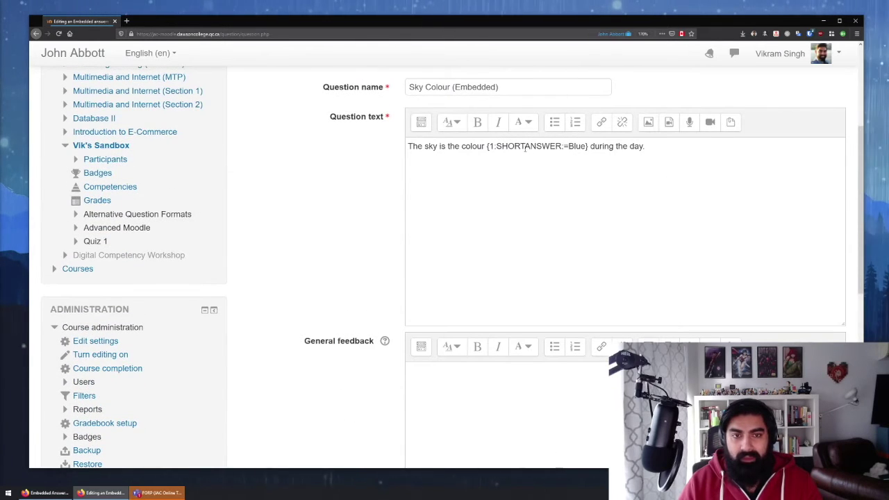
pyautogui.scroll(-5, 373, 275)
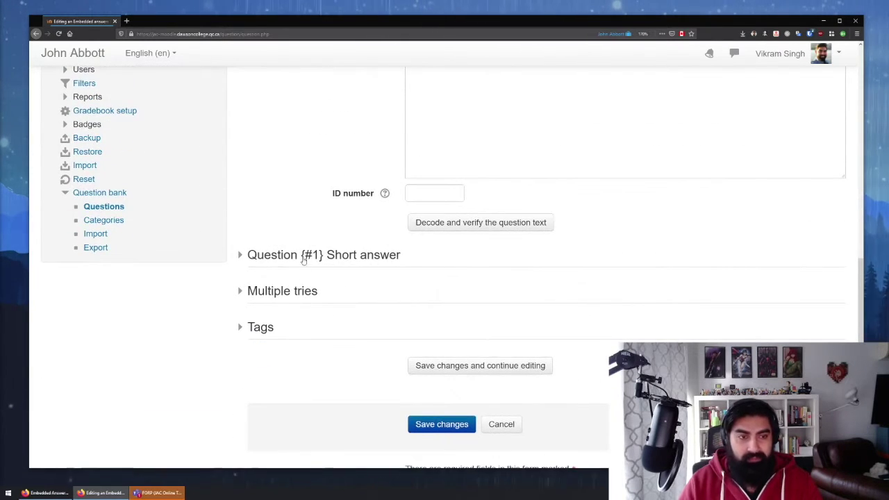
pyautogui.click(303, 257)
pyautogui.scroll(-2, 303, 260)
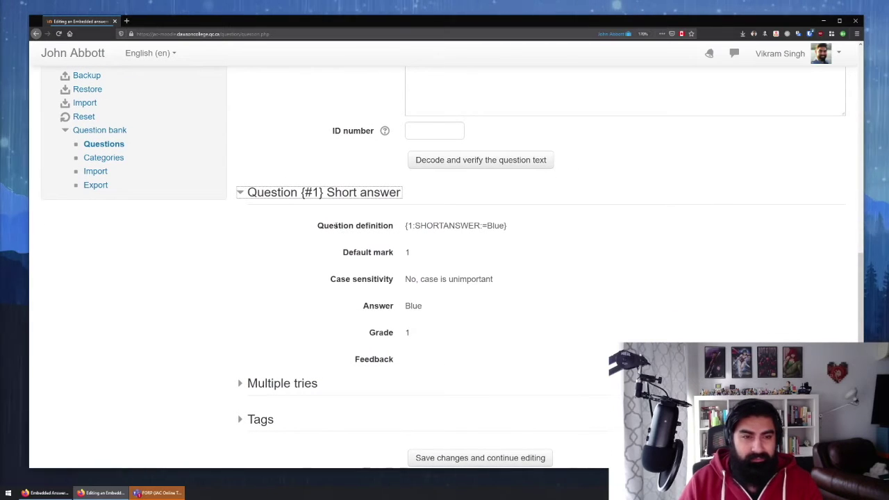
pyautogui.doubleClick(409, 254)
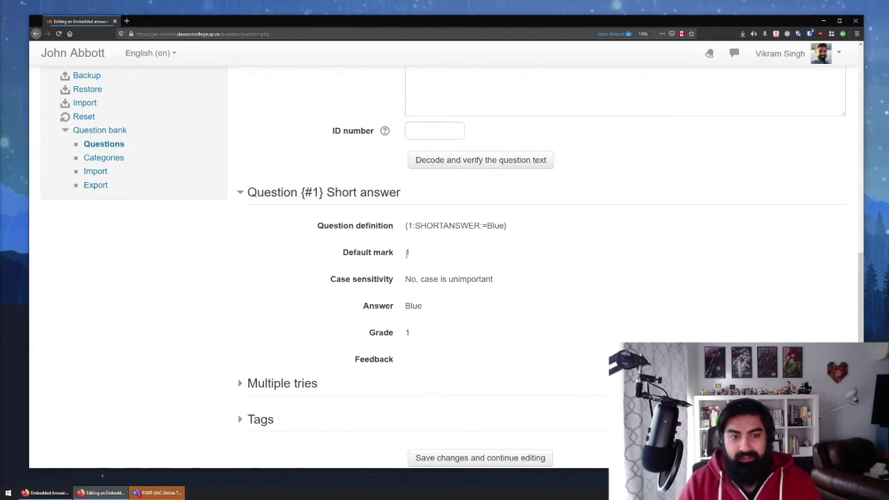
pyautogui.doubleClick(412, 307)
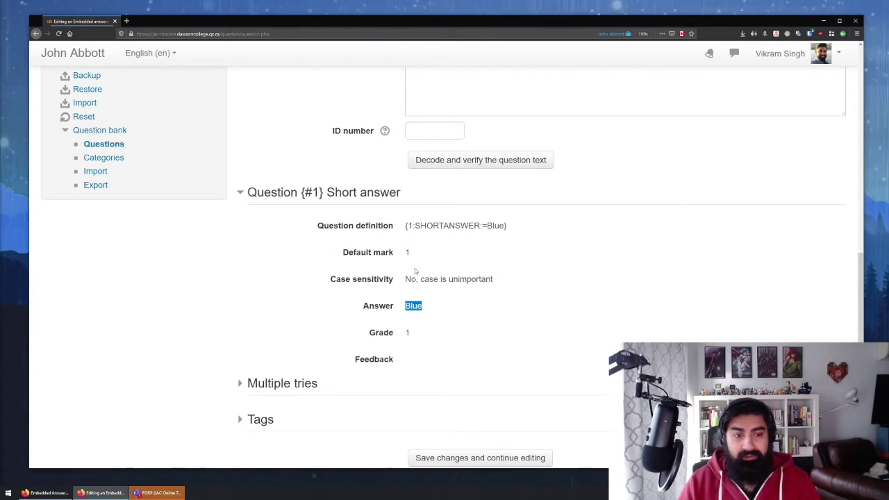
pyautogui.scroll(2, 415, 275)
pyautogui.scroll(-4, 428, 304)
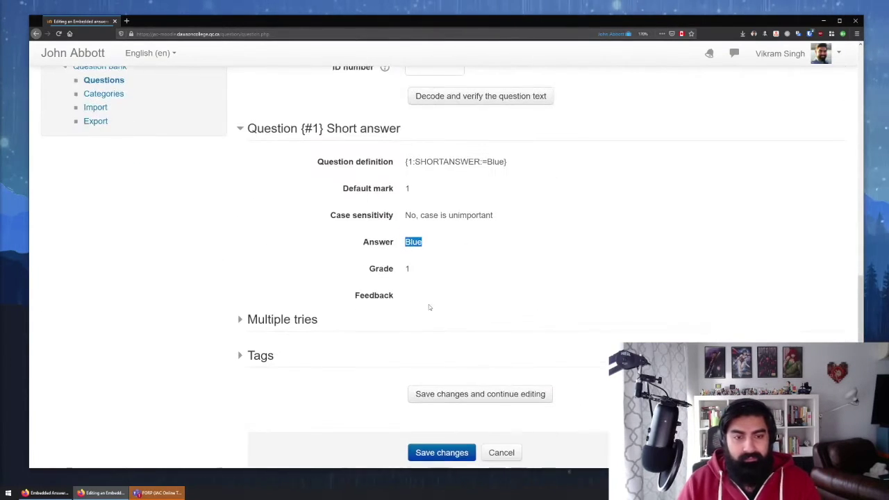
# Step: Save the question and open a preview of Sky Colour (Embedded) from the question bank in a narrowed window
pyautogui.click(444, 393)
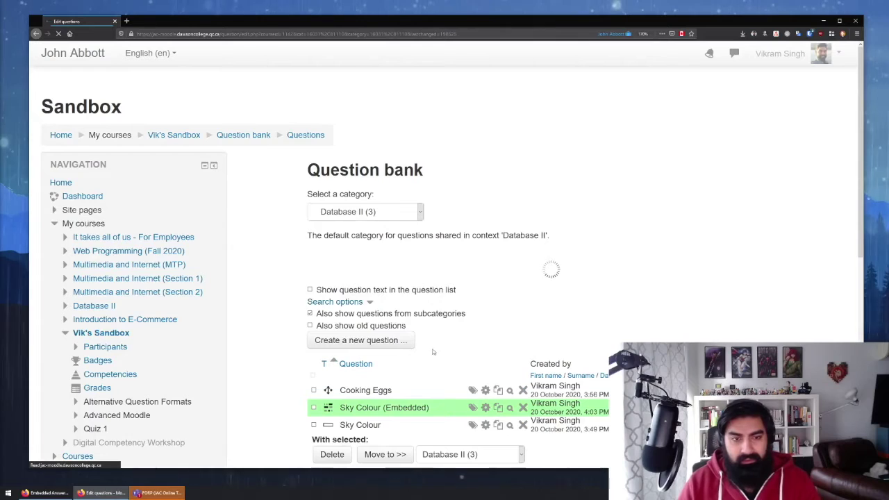
pyautogui.scroll(-1, 438, 327)
pyautogui.click(510, 286)
pyautogui.moveTo(436, 10); pyautogui.dragTo(468, 25)
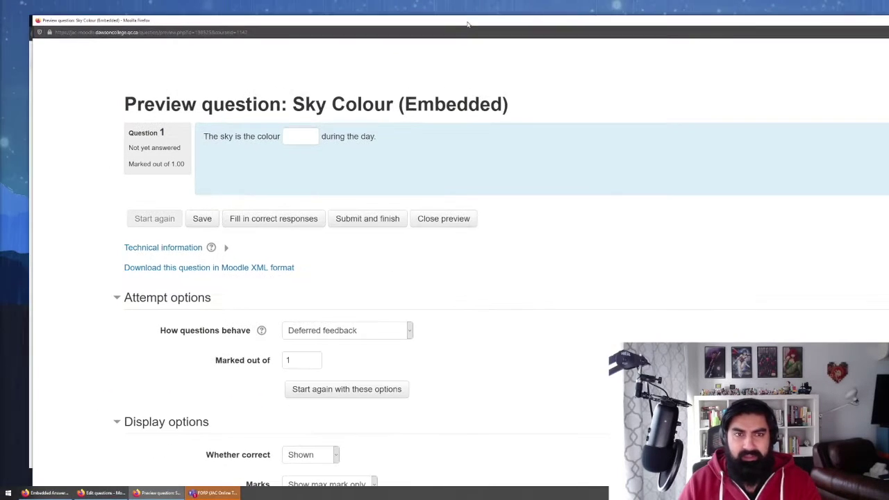
pyautogui.rightClick(470, 14)
pyautogui.click(487, 18)
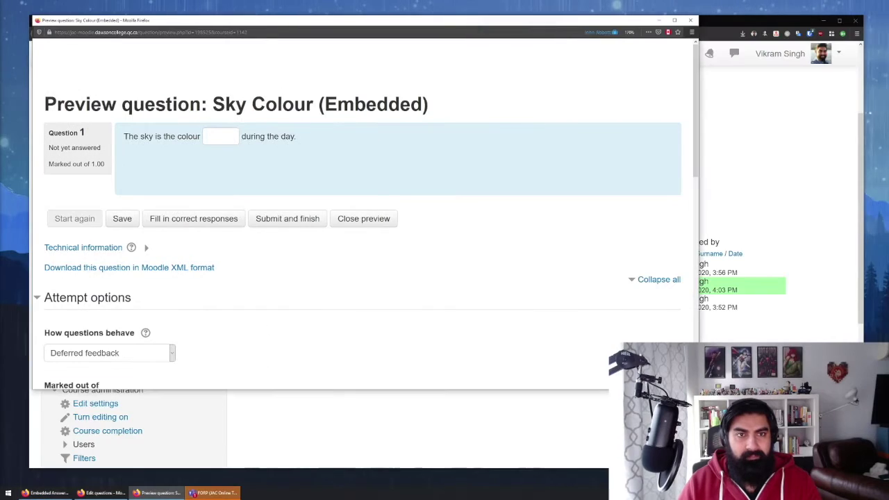
pyautogui.moveTo(469, 23); pyautogui.dragTo(604, 63)
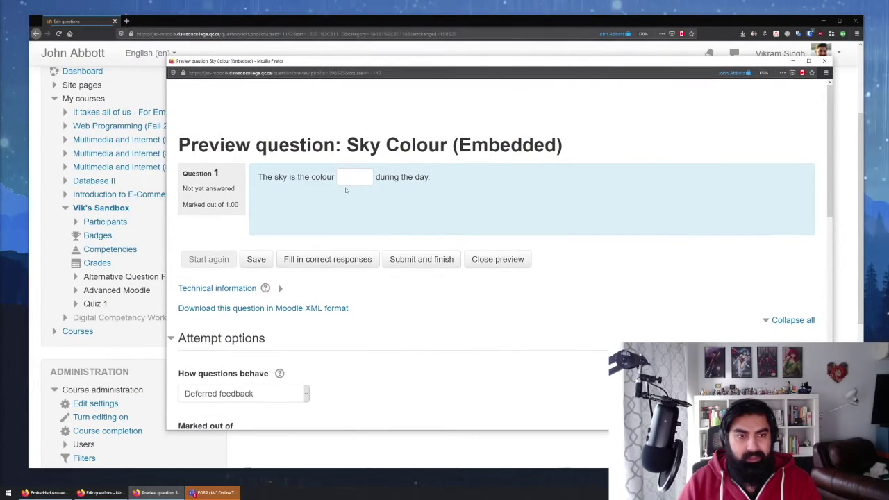
pyautogui.moveTo(445, 63); pyautogui.dragTo(338, 60)
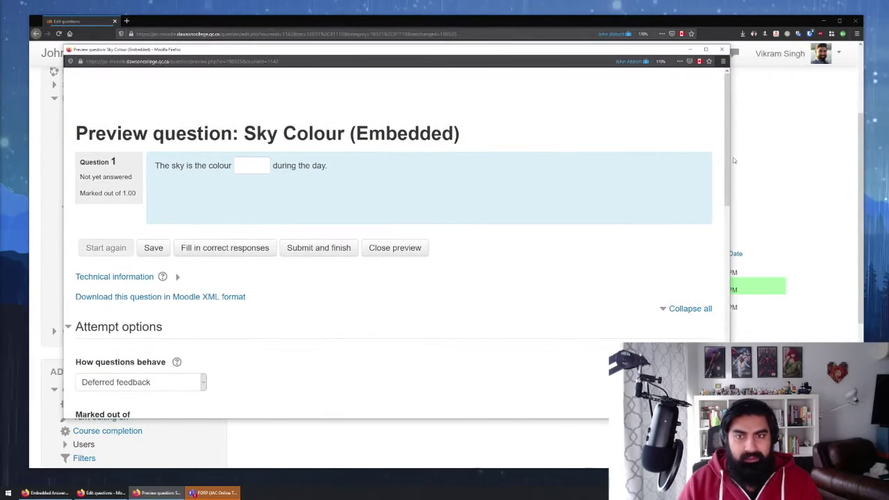
pyautogui.moveTo(733, 158); pyautogui.dragTo(389, 158)
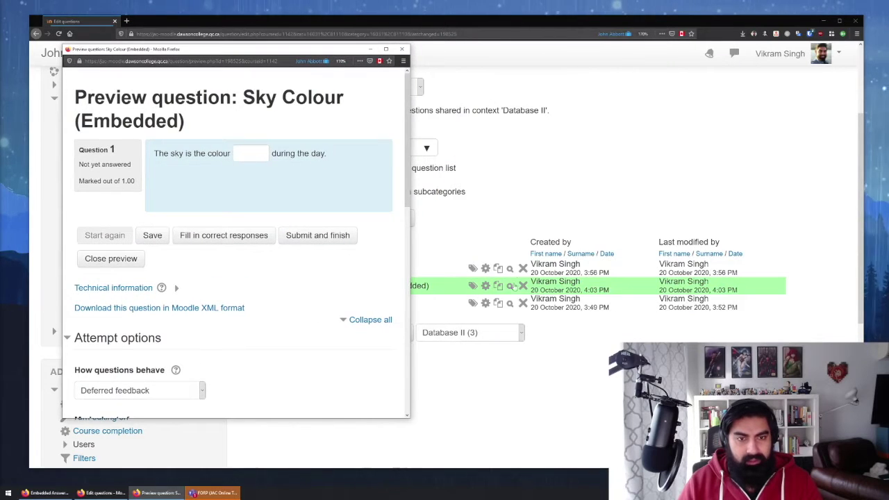
# Step: Open a preview of the regular Sky Colour question for comparison and move its window over the question bank
pyautogui.click(531, 228)
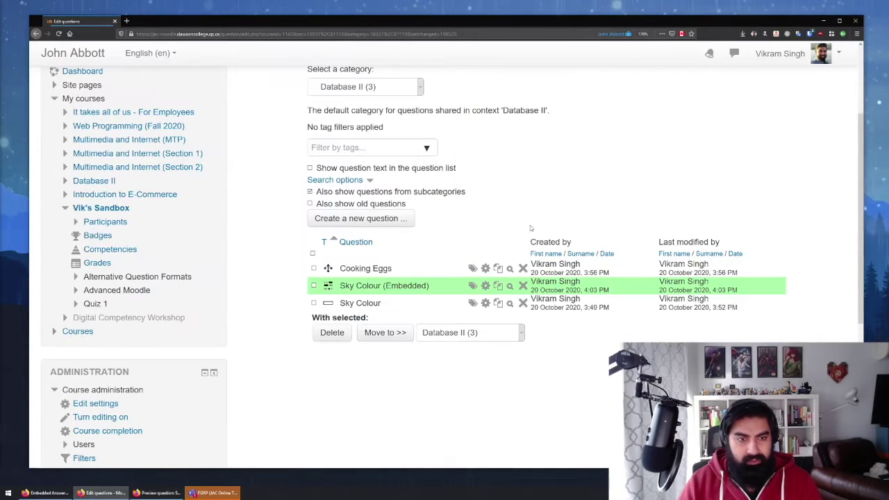
pyautogui.click(510, 304)
pyautogui.moveTo(241, 52); pyautogui.dragTo(625, 50)
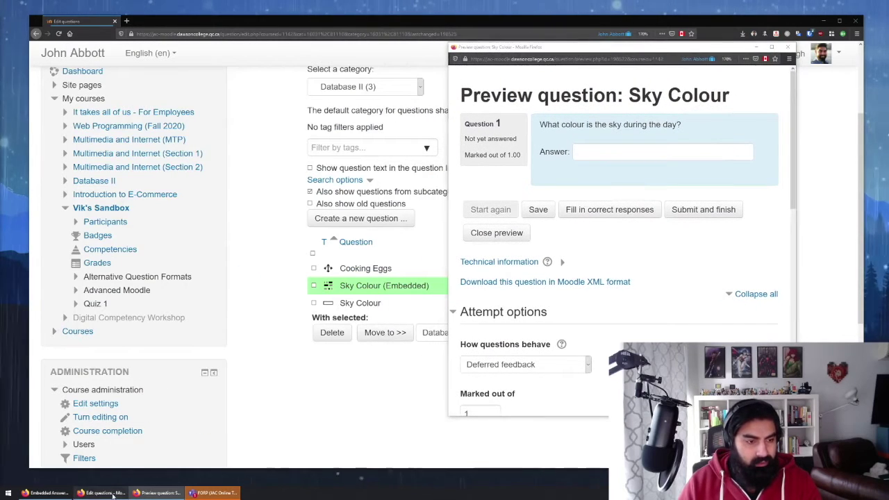
pyautogui.click(100, 492)
pyautogui.click(158, 492)
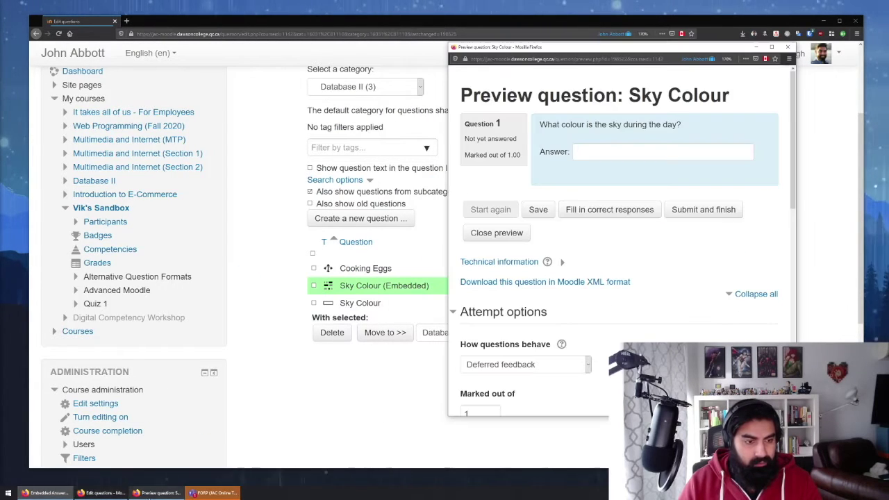
pyautogui.moveTo(622, 48); pyautogui.dragTo(445, 60)
# Step: Examine the wording and separate answer field of the regular Sky Colour question, and close its preview
pyautogui.moveTo(368, 137); pyautogui.dragTo(505, 137)
pyautogui.click(400, 135)
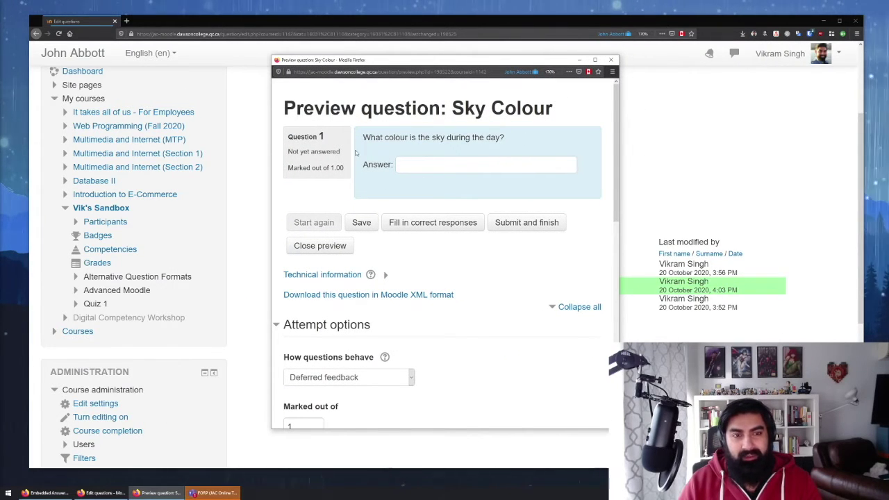
pyautogui.moveTo(386, 136); pyautogui.dragTo(505, 138)
pyautogui.click(504, 138)
pyautogui.click(611, 60)
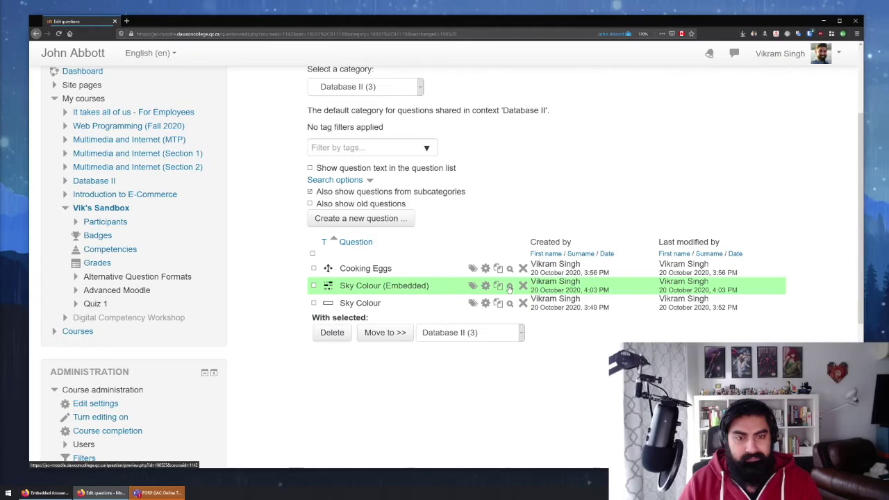
# Step: Reopen the Sky Colour (Embedded) preview, shrink its window to a preset size and place it over the question bank
pyautogui.click(510, 287)
pyautogui.rightClick(447, 26)
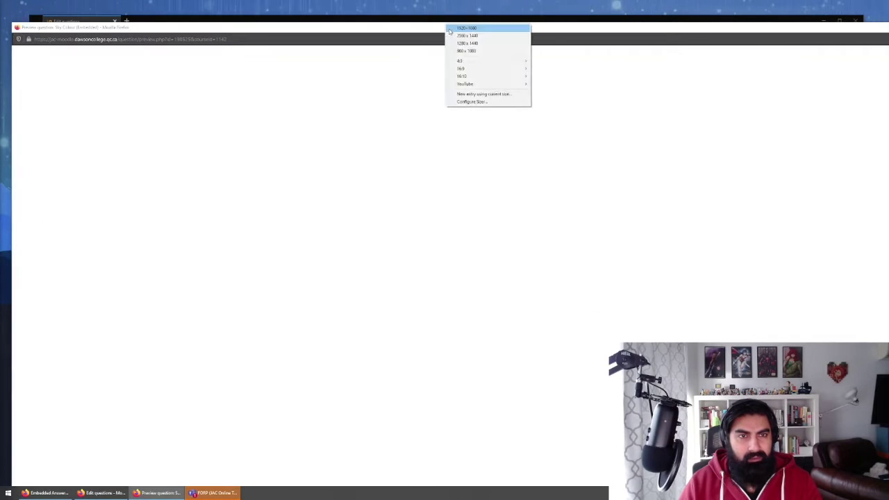
pyautogui.click(451, 28)
pyautogui.moveTo(446, 32); pyautogui.dragTo(508, 59)
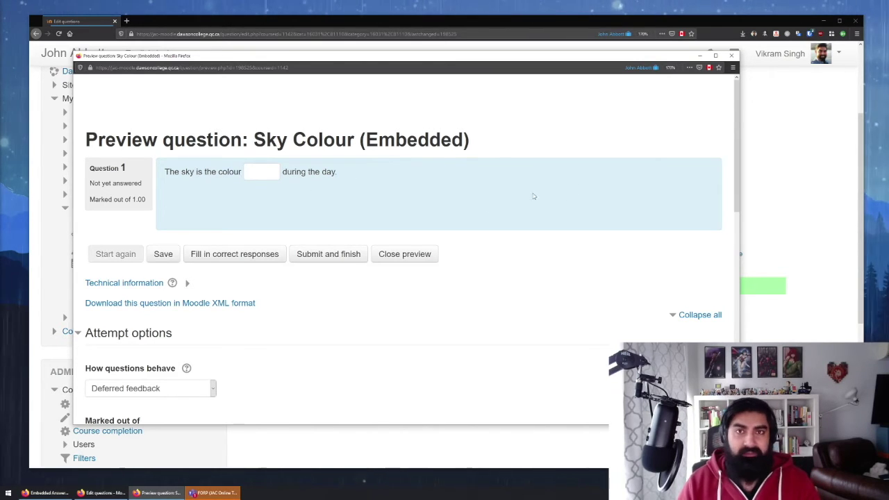
# Step: Test a wrong response by filling the blank with Red and submitting the preview attempt
pyautogui.click(261, 173)
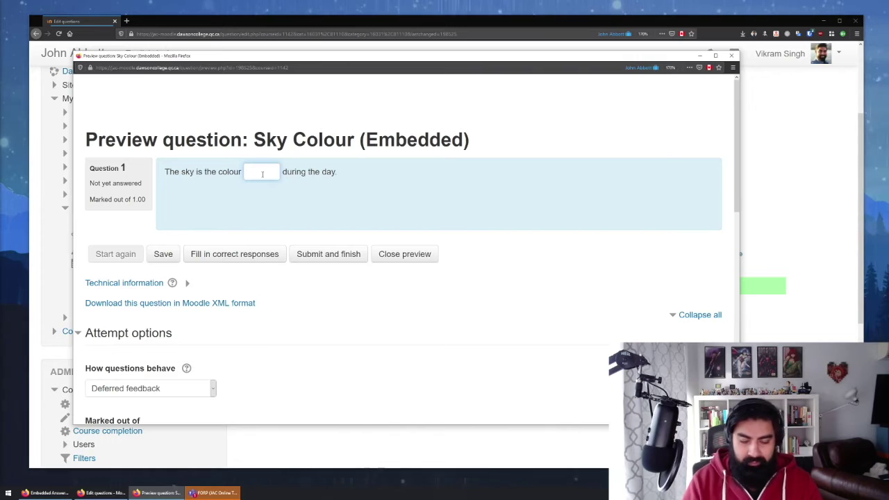
pyautogui.write('blu')
pyautogui.press('BackSpace')
pyautogui.press('BackSpace')
pyautogui.press('BackSpace')
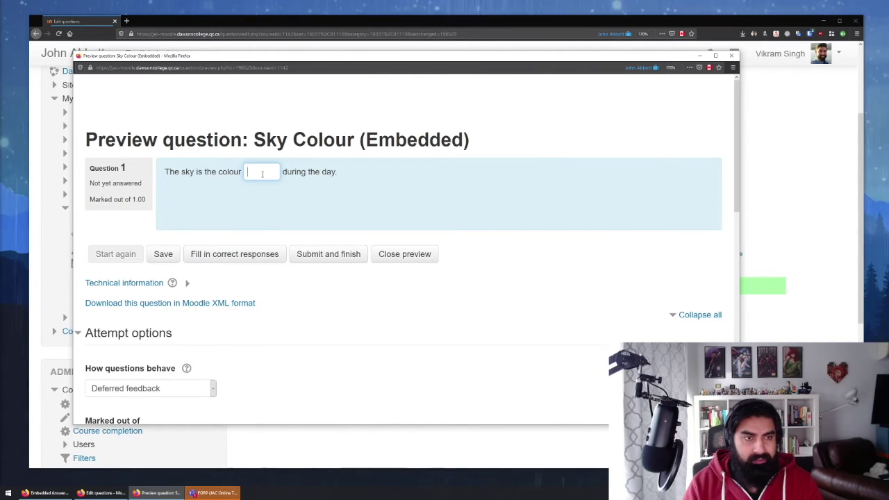
pyautogui.write('Red')
pyautogui.click(308, 251)
pyautogui.moveTo(269, 171)
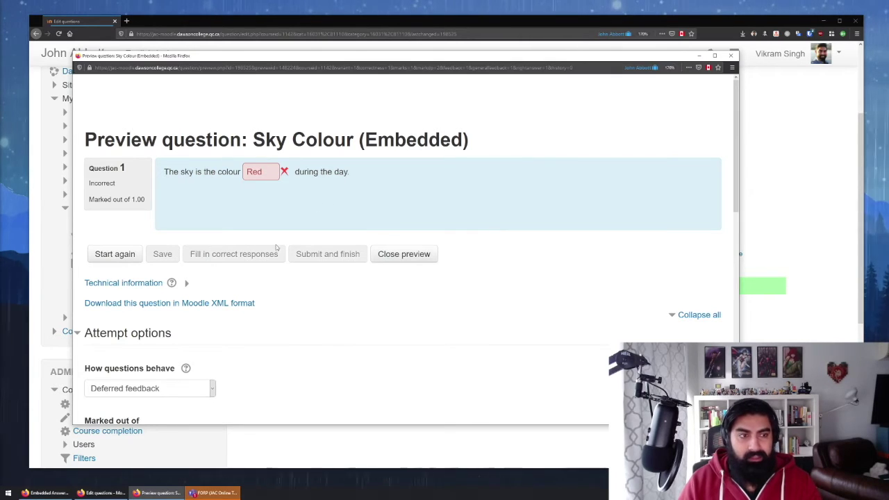
# Step: Restart the preview attempt, submit Blue as the response, and close the preview
pyautogui.click(114, 254)
pyautogui.click(267, 176)
pyautogui.write('Blue')
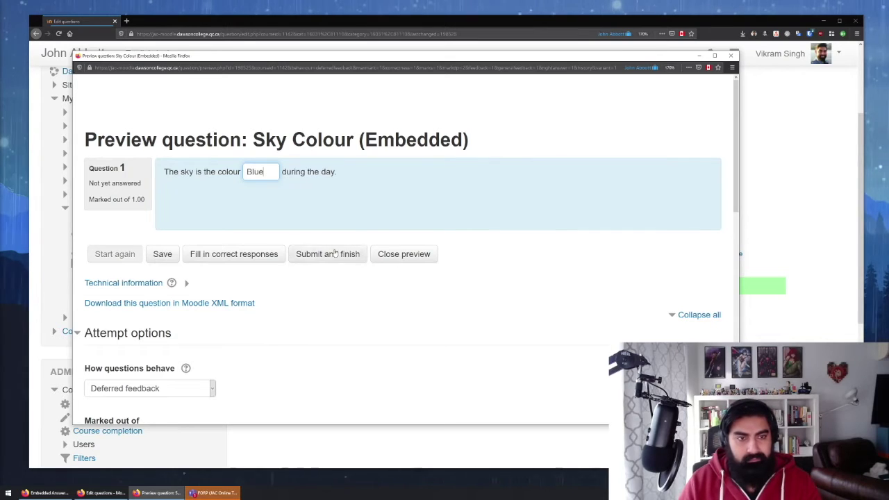
pyautogui.click(306, 253)
pyautogui.moveTo(267, 174)
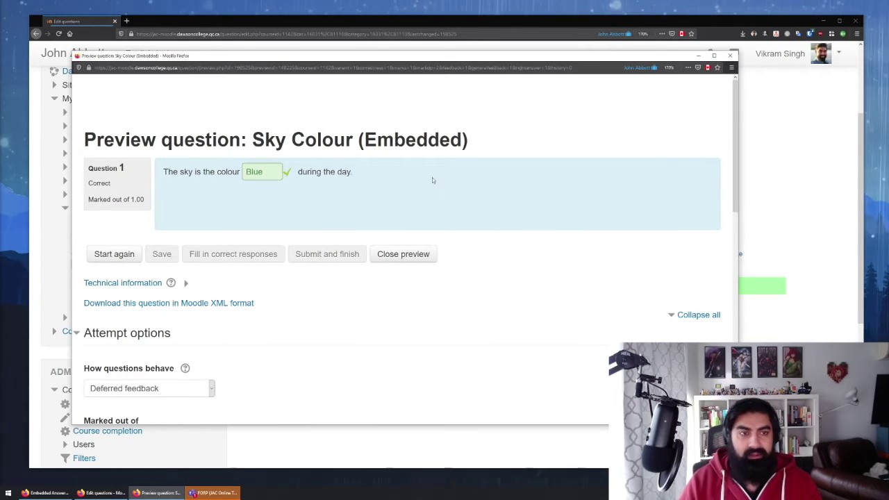
pyautogui.click(730, 55)
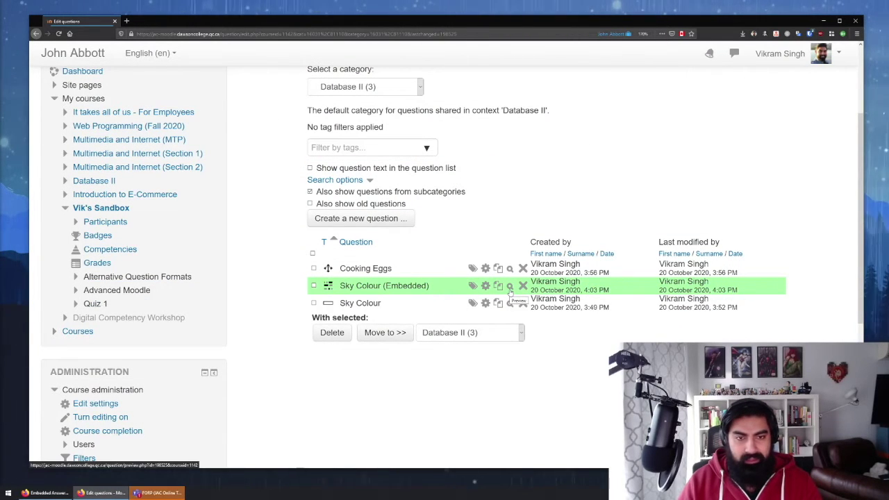
# Step: Open Sky Colour (Embedded) for editing and append "The sky can also be the colour {} during dusk." to the question text
pyautogui.click(485, 287)
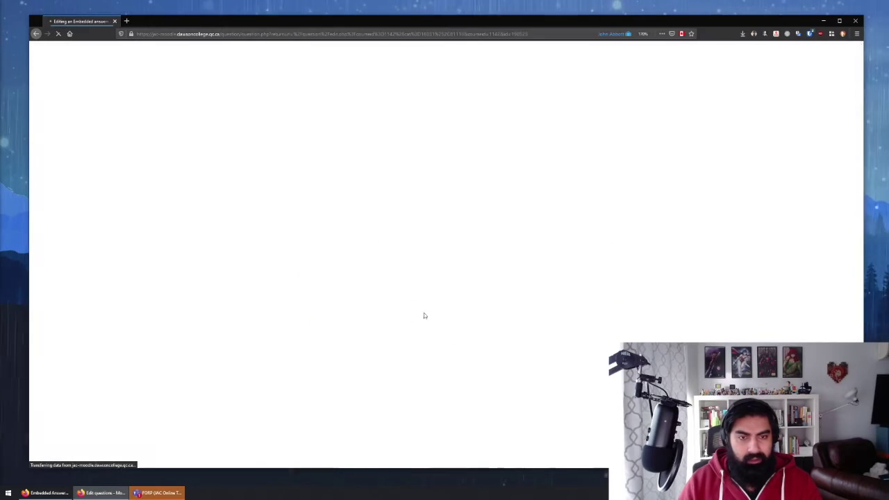
pyautogui.scroll(-3, 694, 289)
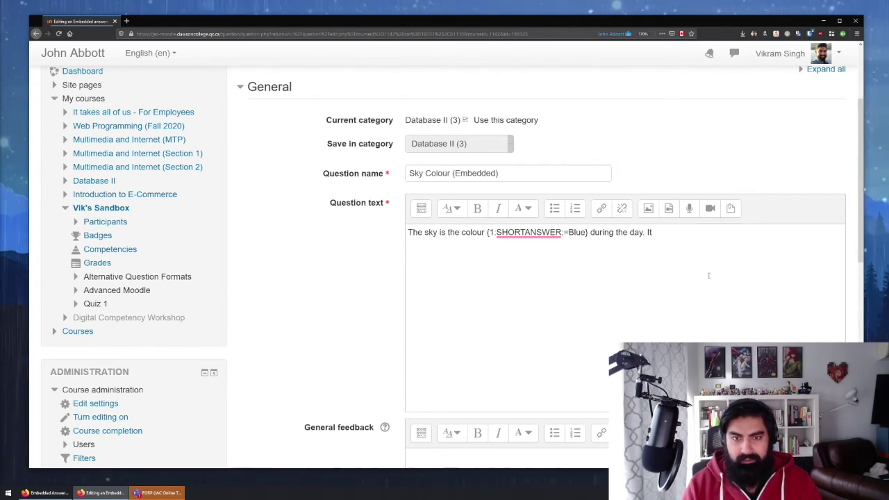
pyautogui.write('can also be the')
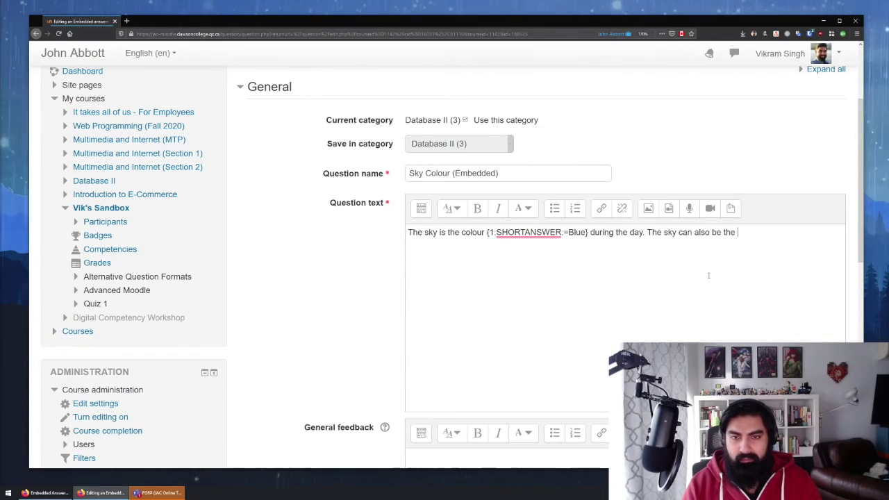
pyautogui.write(' colour')
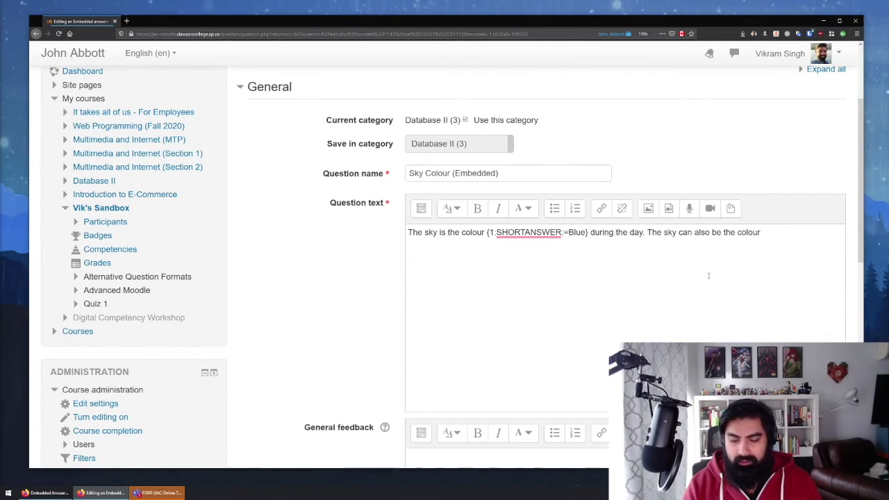
pyautogui.write(' {}')
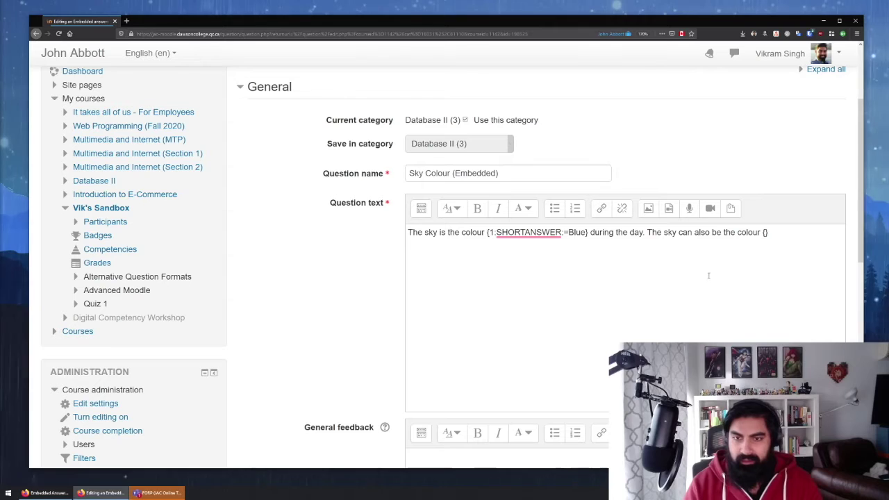
pyautogui.write('during dusk..')
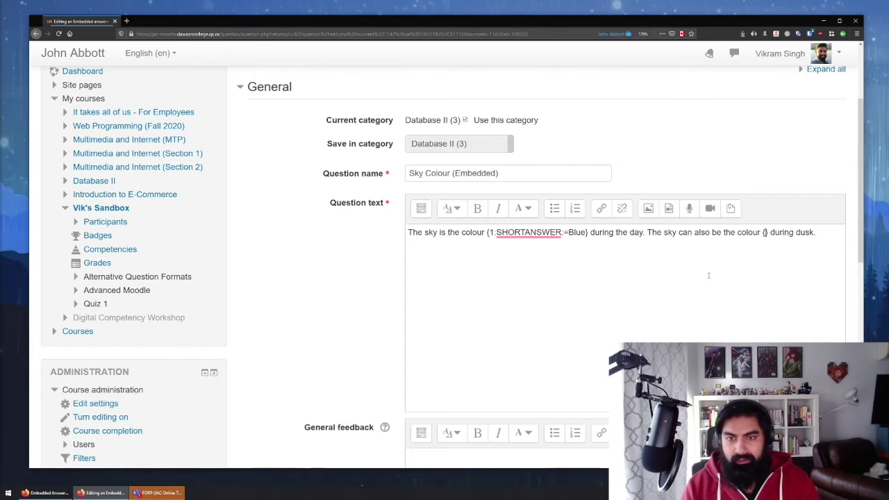
# Step: Fill the empty braces with 1:MULTICHOICE:=Orange to define a one-mark multiple-choice blank whose correct answer is Orange
pyautogui.write('1')
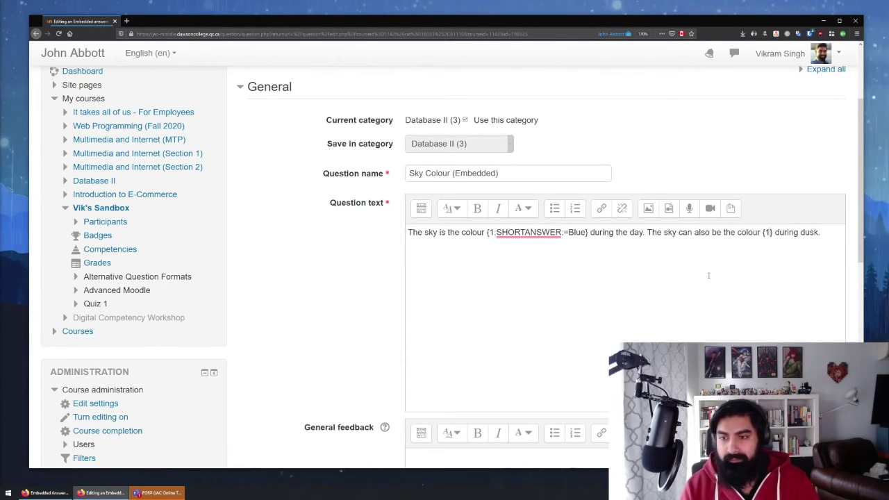
pyautogui.write('::')
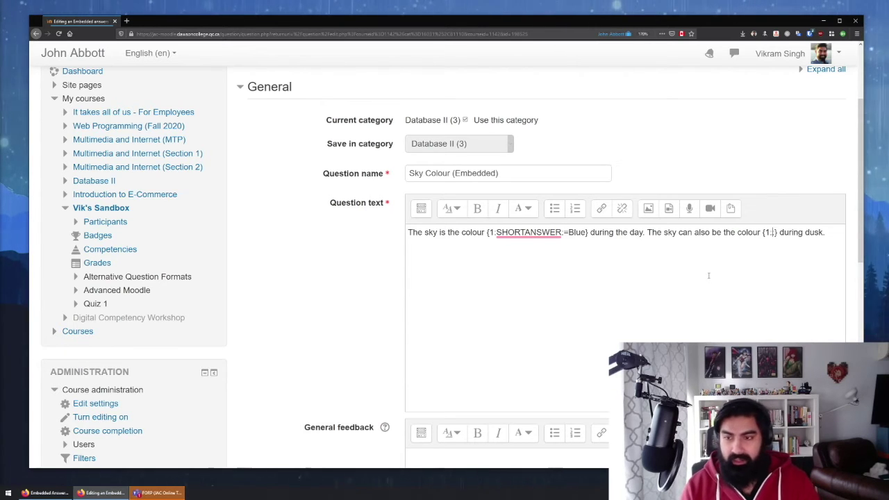
pyautogui.write('MULTICHOICE')
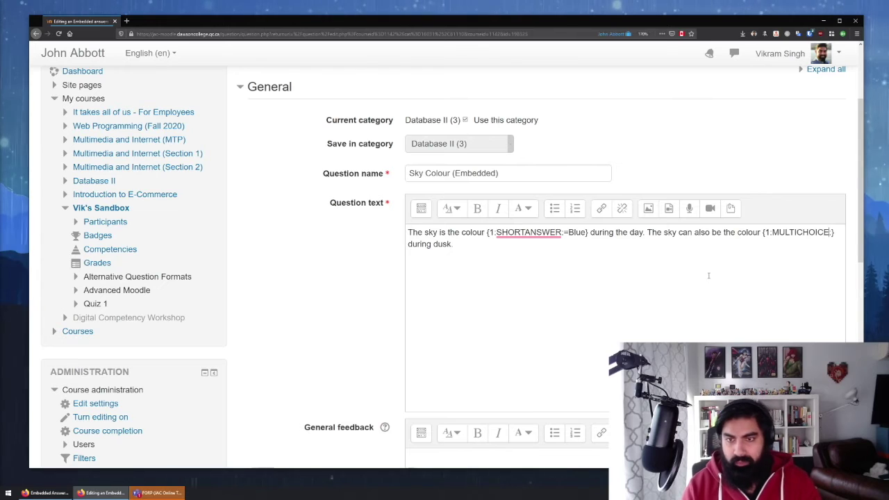
pyautogui.write('=')
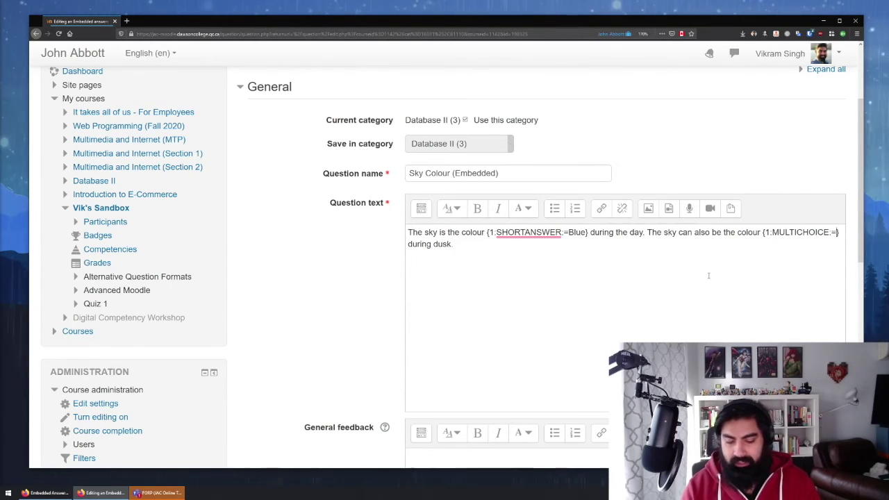
pyautogui.write('Orange')
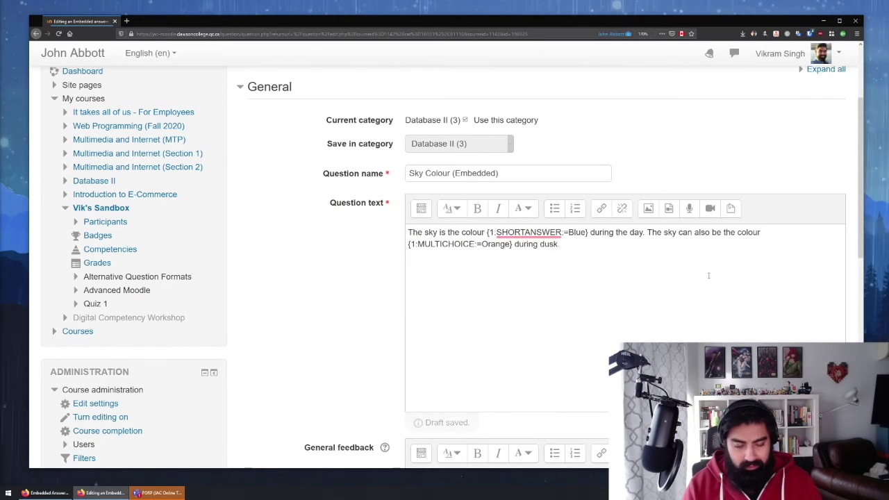
# Step: Add Green, Blue and Red as wrong choices after Orange in the multiple-choice code, separating the choices with tildes
pyautogui.write('~')
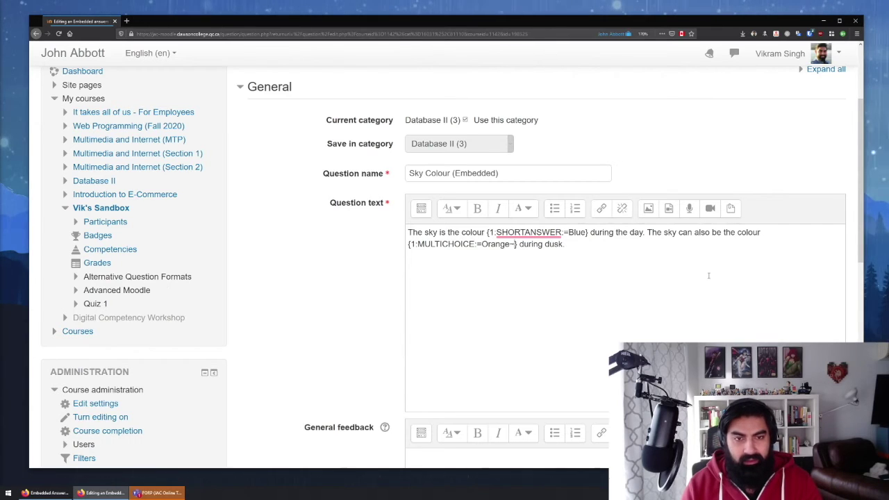
pyautogui.write('Red')
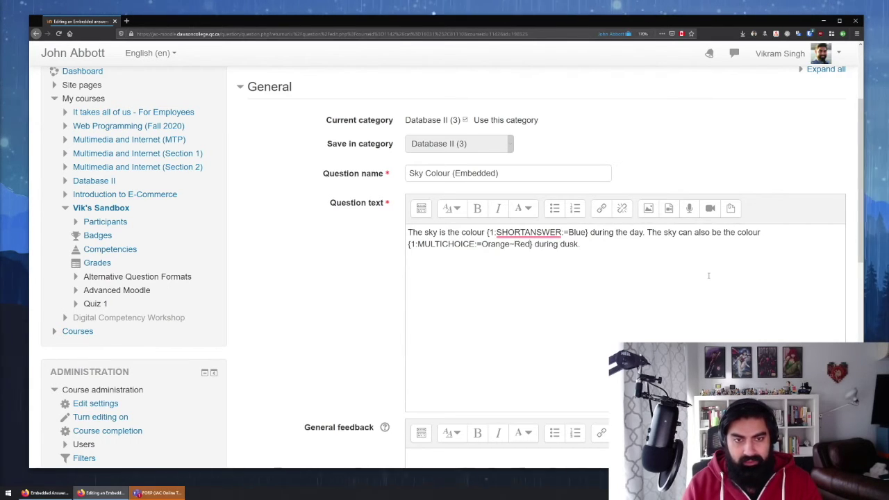
pyautogui.press('BackSpace')
pyautogui.press('BackSpace')
pyautogui.press('BackSpace')
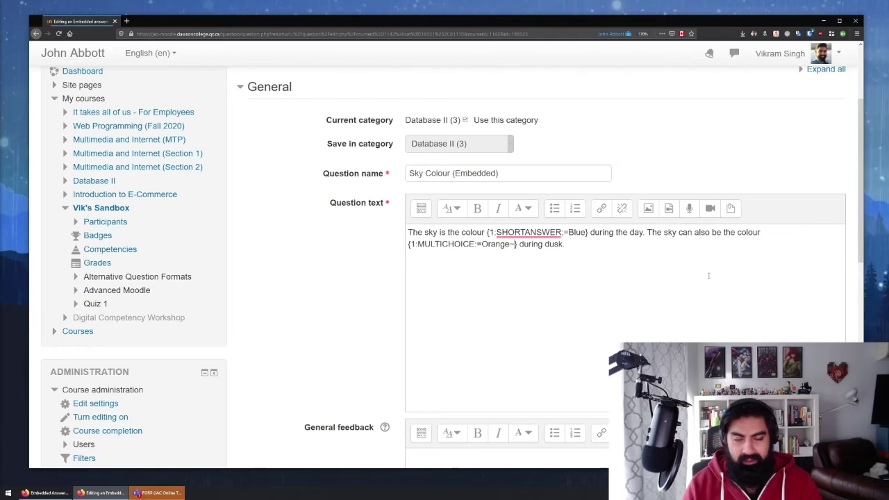
pyautogui.write('Green~')
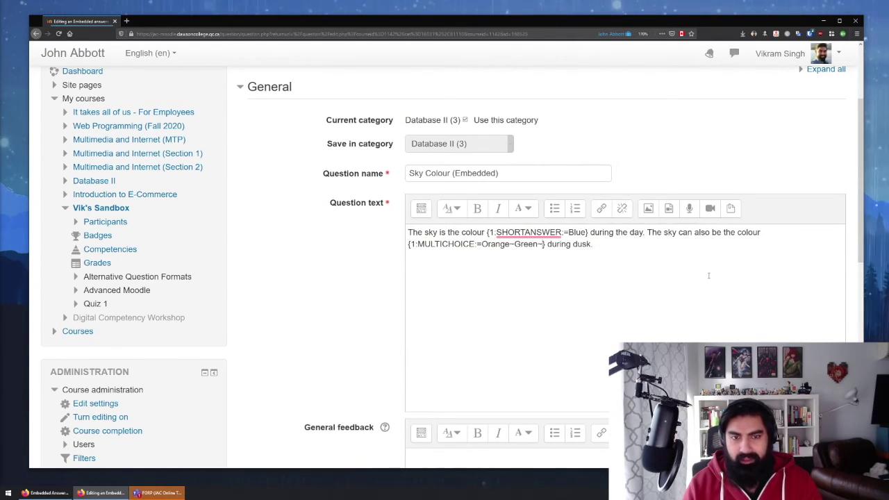
pyautogui.write('Pink')
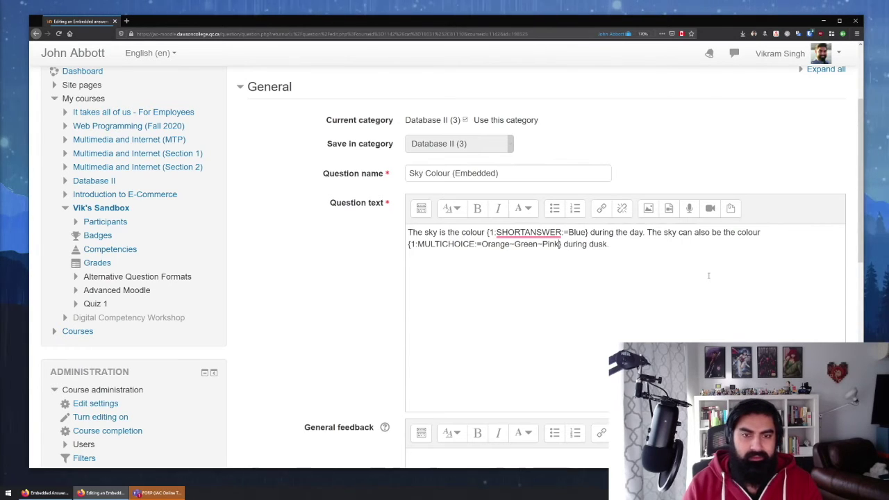
pyautogui.press('BackSpace')
pyautogui.press('BackSpace')
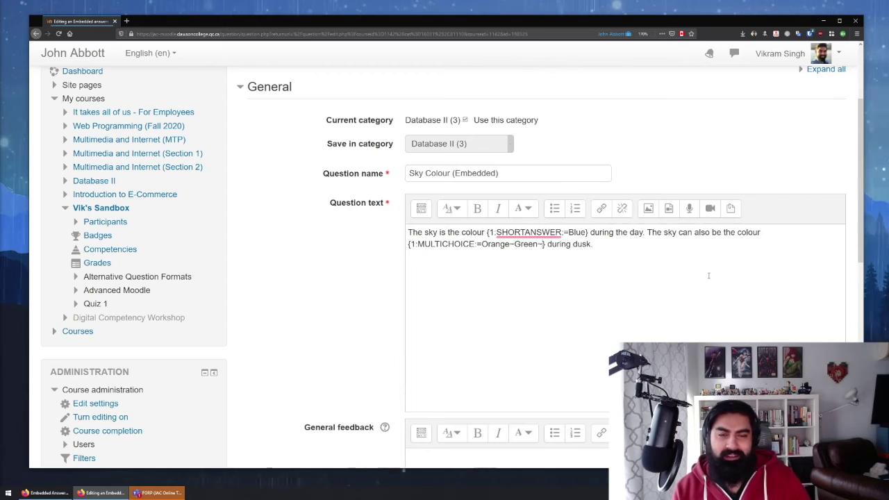
pyautogui.write('Blue~Red')
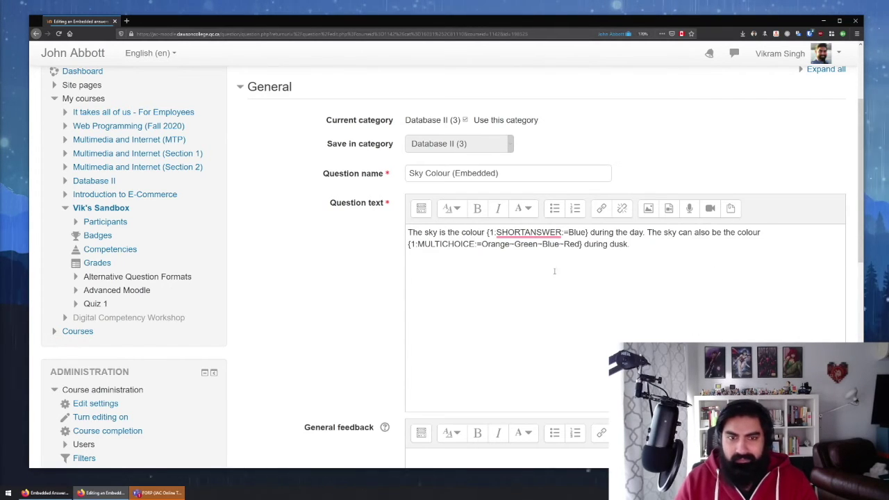
# Step: Examine the wrong choices, the equals sign marking the correct answer, and the tilde separators in the multiple-choice code
pyautogui.moveTo(511, 244); pyautogui.dragTo(581, 243)
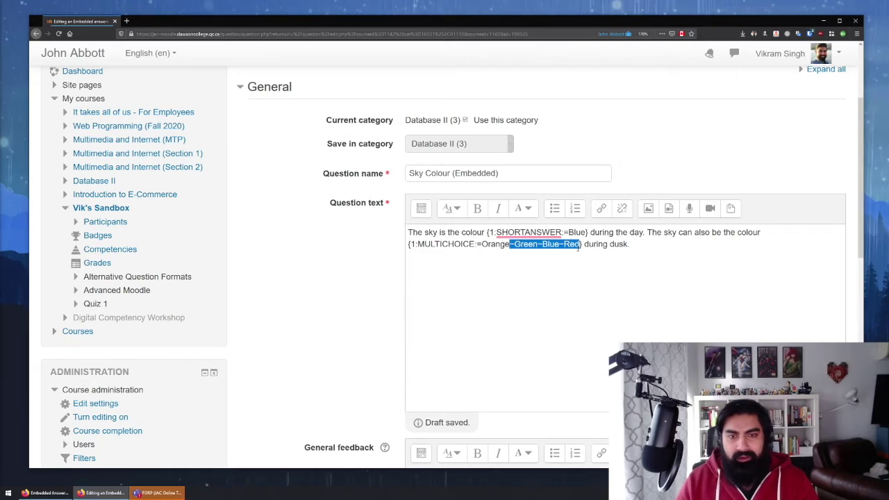
pyautogui.click(528, 256)
pyautogui.doubleClick(496, 244)
pyautogui.click(478, 245)
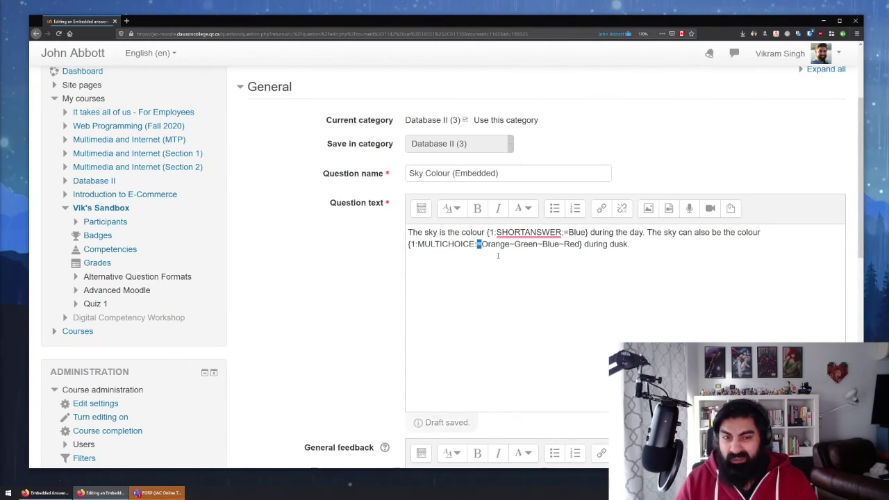
pyautogui.click(514, 244)
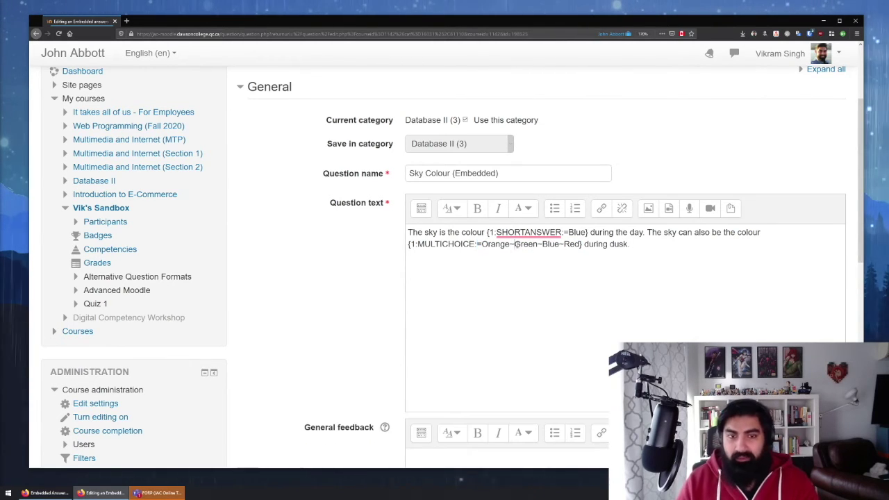
pyautogui.doubleClick(561, 243)
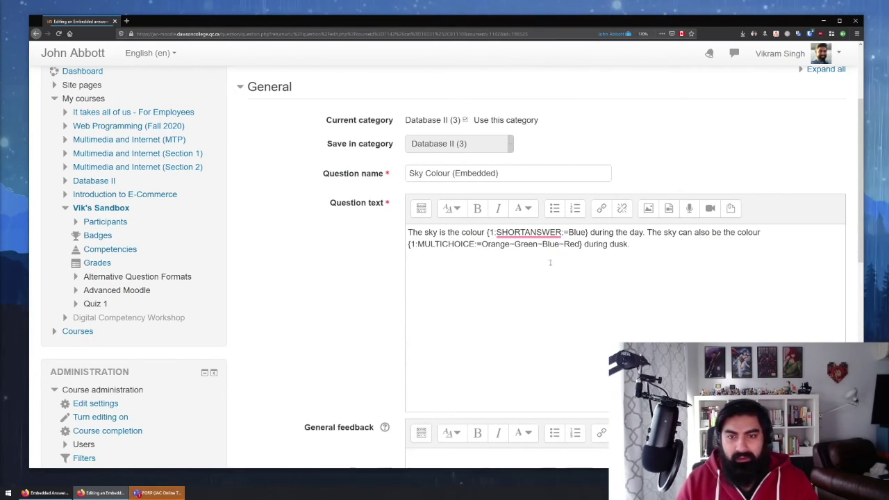
# Step: Decode and verify the question text, and expand the Question {#2} Multiple choice details
pyautogui.scroll(-10, 356, 290)
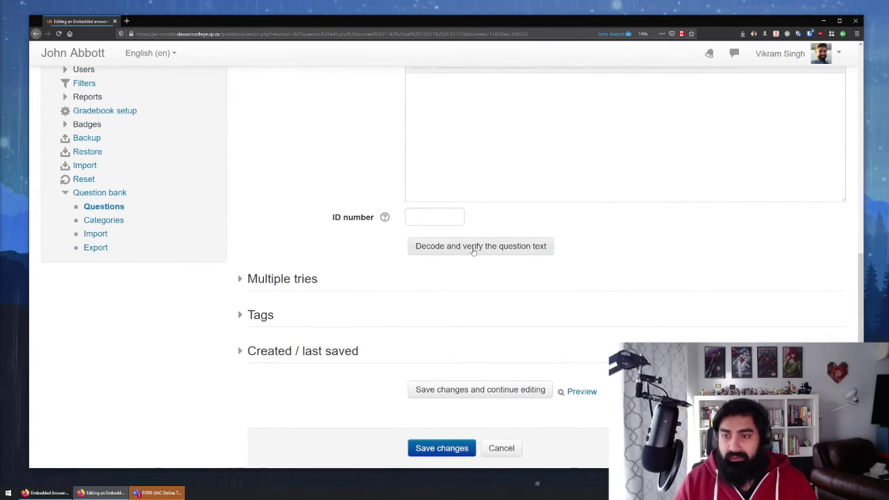
pyautogui.click(484, 250)
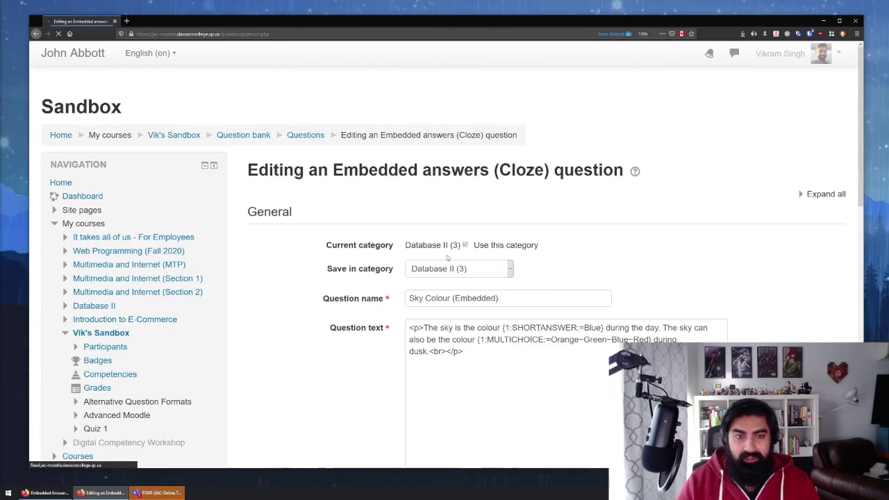
pyautogui.scroll(-10, 354, 288)
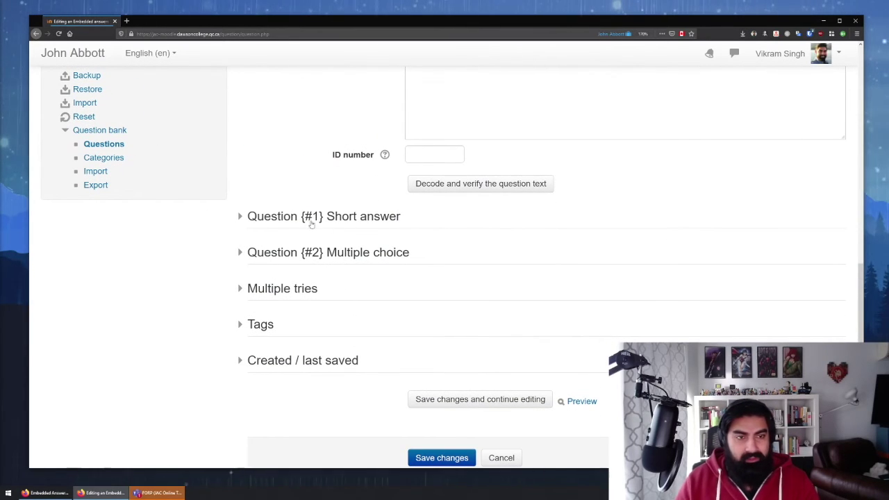
pyautogui.click(357, 254)
pyautogui.scroll(-1, 357, 255)
pyautogui.scroll(-2, 357, 254)
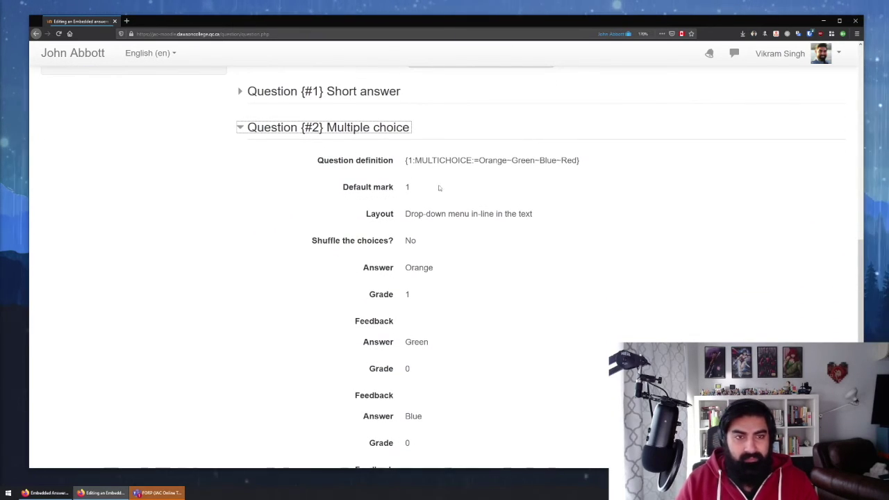
# Step: Examine the answer and grade decoded for each choice of the multiple-choice blank
pyautogui.scroll(-2, 417, 193)
pyautogui.scroll(-2, 422, 198)
pyautogui.doubleClick(419, 142)
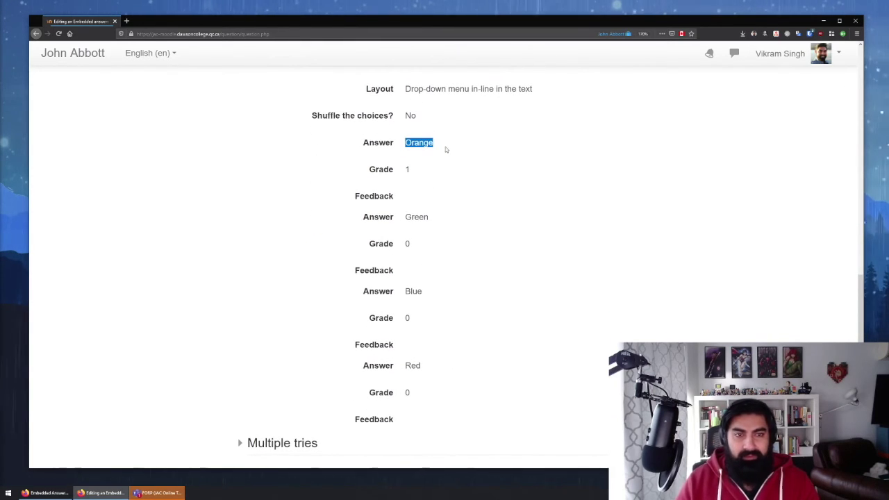
pyautogui.doubleClick(407, 169)
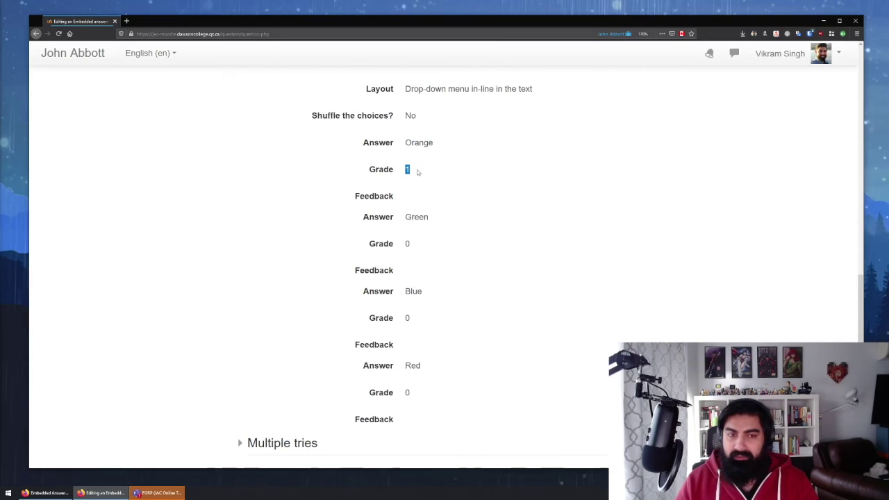
pyautogui.click(419, 174)
pyautogui.doubleClick(416, 217)
pyautogui.click(398, 246)
pyautogui.doubleClick(408, 291)
pyautogui.click(414, 323)
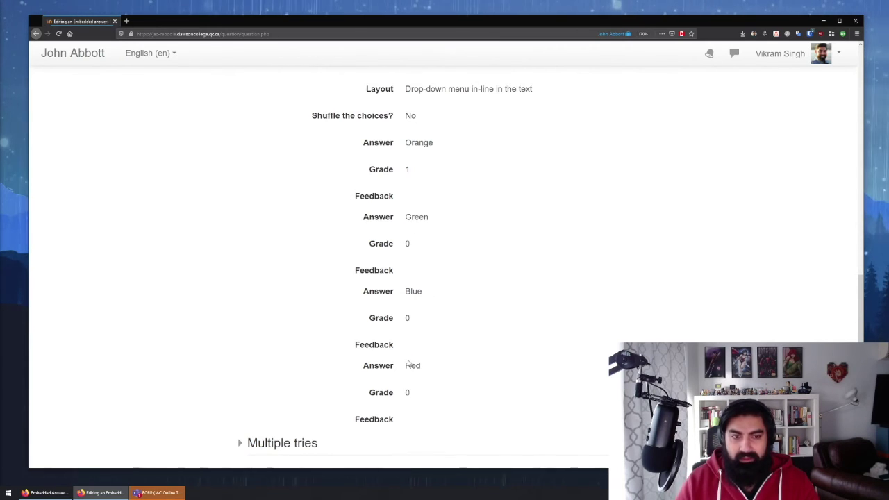
pyautogui.scroll(2, 426, 304)
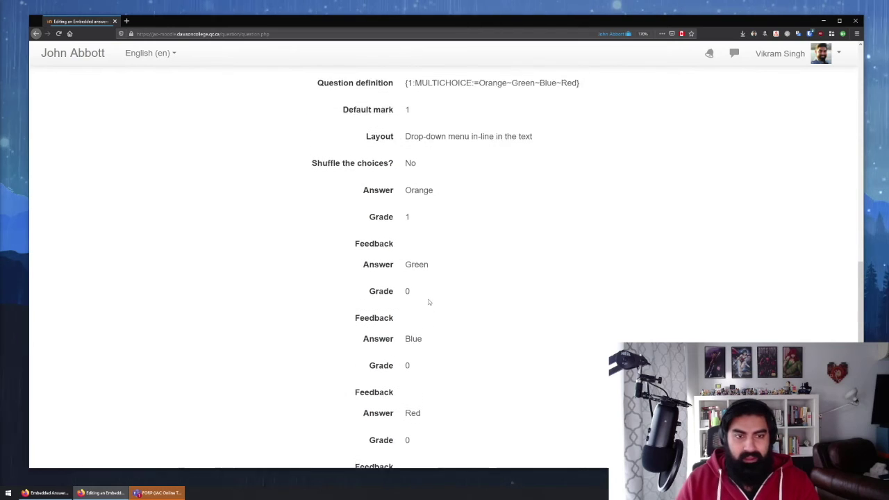
pyautogui.scroll(-5, 415, 307)
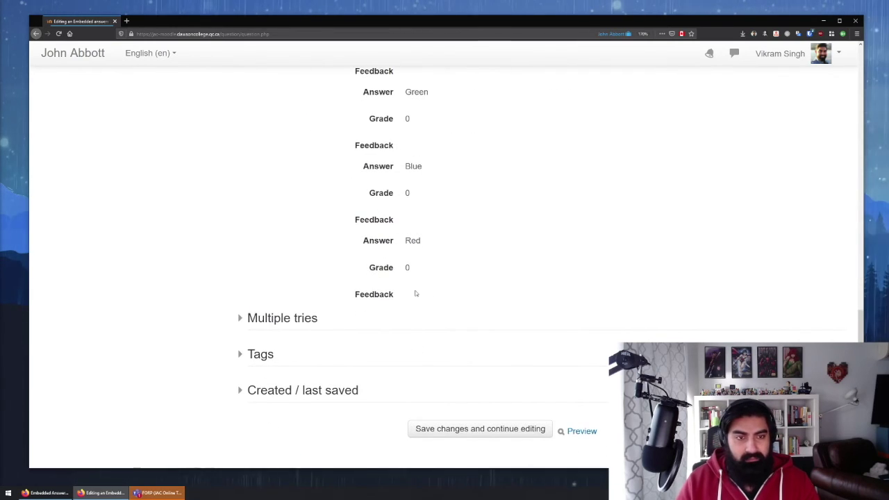
# Step: Recheck the multiple-choice code in the question text and save the changes to the question
pyautogui.scroll(5, 421, 295)
pyautogui.scroll(10, 426, 300)
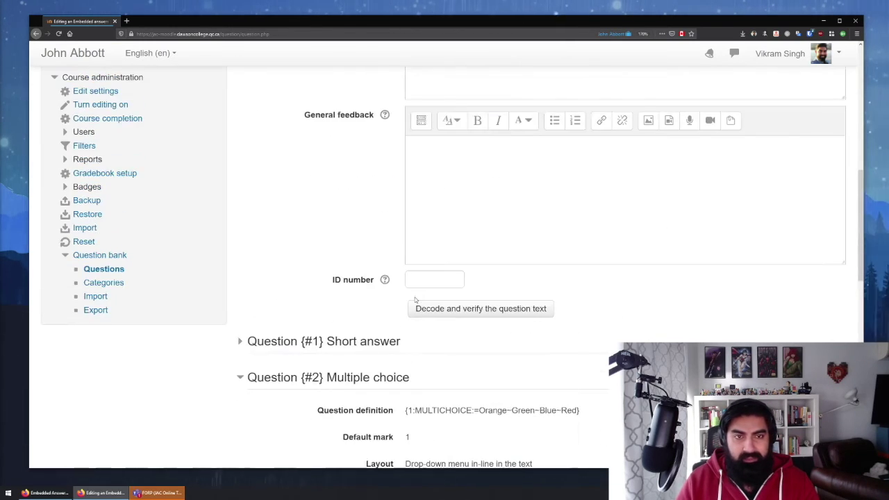
pyautogui.scroll(6, 454, 292)
pyautogui.moveTo(436, 181); pyautogui.dragTo(564, 182)
pyautogui.click(564, 181)
pyautogui.scroll(-8, 478, 328)
pyautogui.scroll(-10, 478, 328)
pyautogui.click(457, 338)
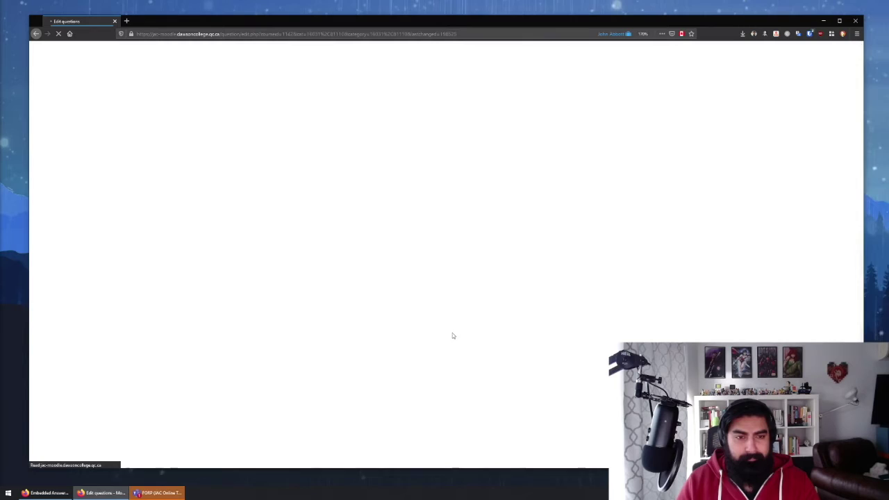
# Step: Preview the Sky Colour (Embedded) question and restore its preview window to a smaller size
pyautogui.scroll(-3, 480, 312)
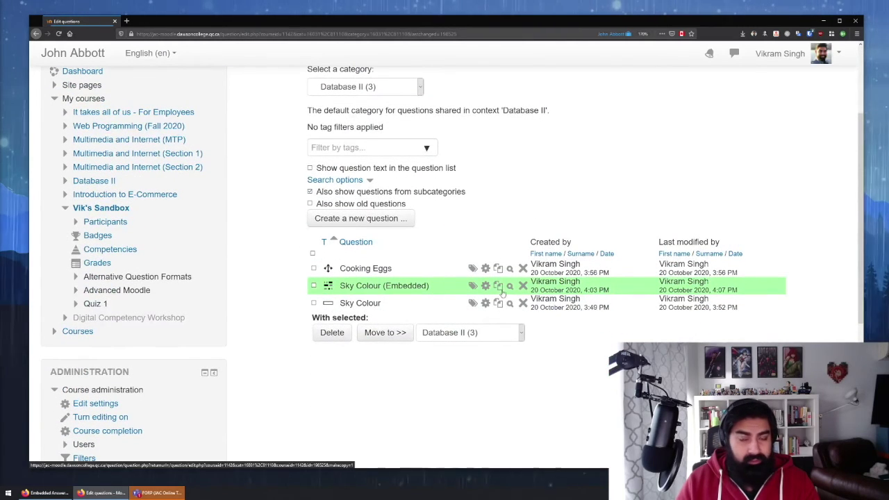
pyautogui.click(510, 288)
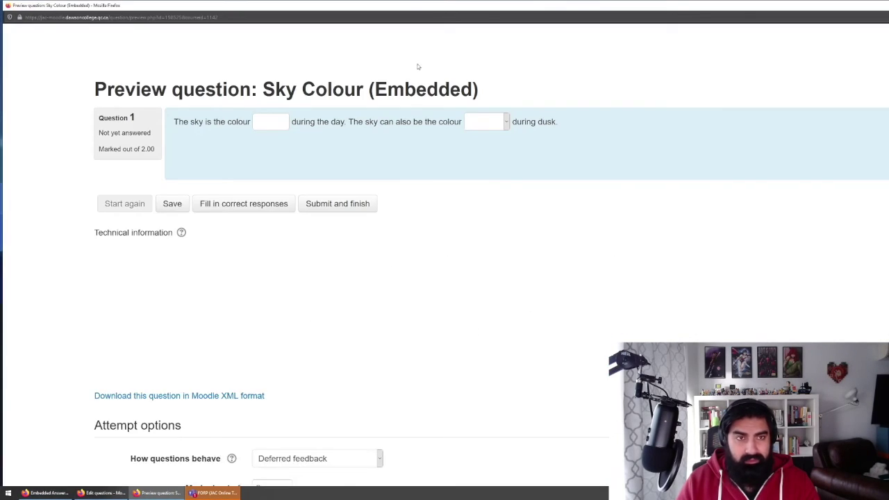
pyautogui.moveTo(433, 8); pyautogui.dragTo(515, 43)
pyautogui.rightClick(444, 22)
pyautogui.click(450, 27)
# Step: Answer the daytime blank with Blue and the dusk blank with the wrong choice Green, and submit the attempt
pyautogui.write('Blue')
pyautogui.moveTo(384, 159); pyautogui.dragTo(443, 159)
pyautogui.click(446, 188)
pyautogui.click(495, 158)
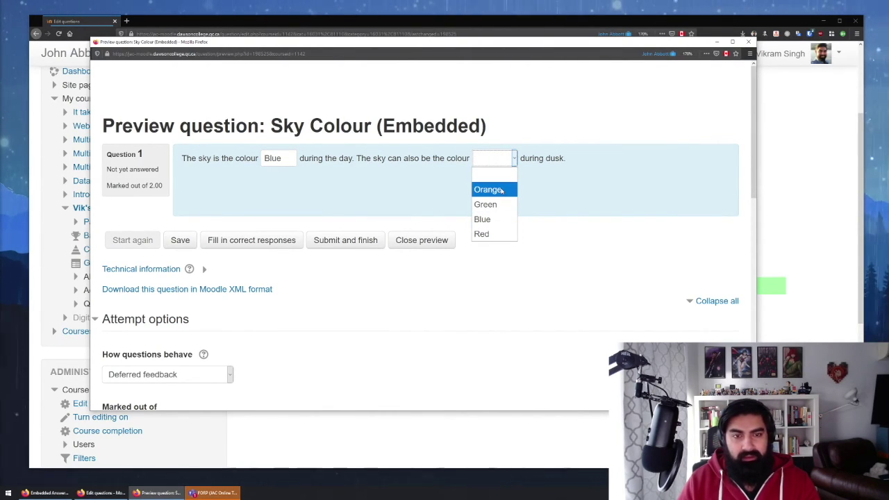
pyautogui.click(490, 204)
pyautogui.click(339, 241)
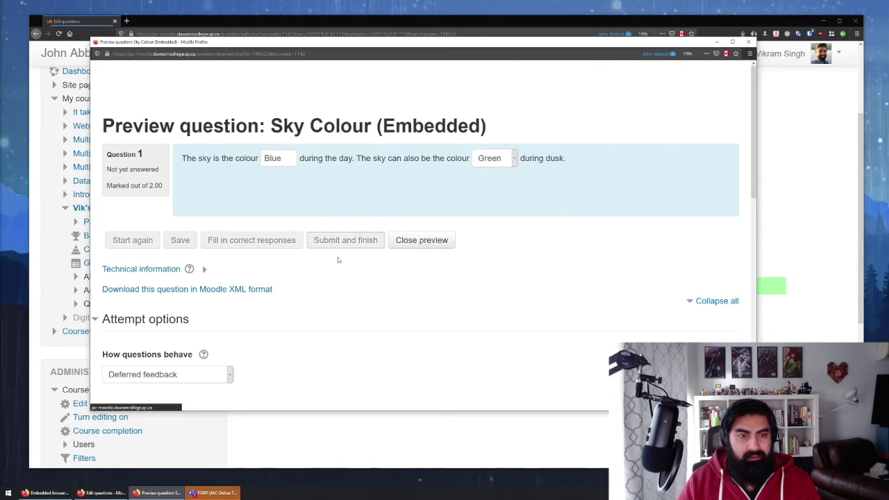
# Step: Restart the preview attempt, answer Blue for the day and Orange for dusk, submit it, and close the preview
pyautogui.click(154, 240)
pyautogui.click(287, 158)
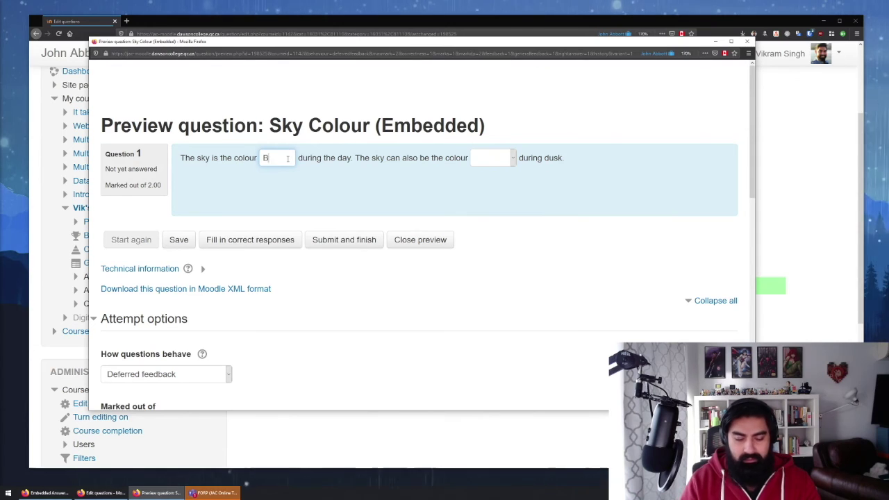
pyautogui.click(493, 158)
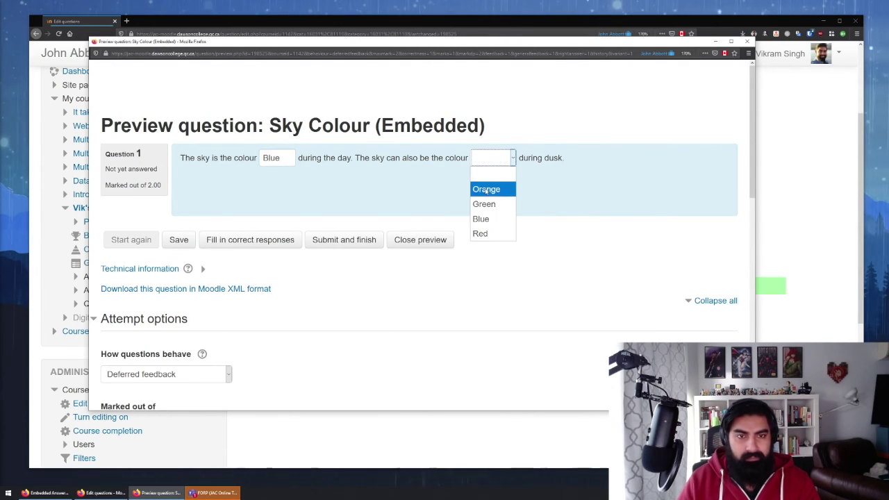
pyautogui.click(486, 188)
pyautogui.click(344, 240)
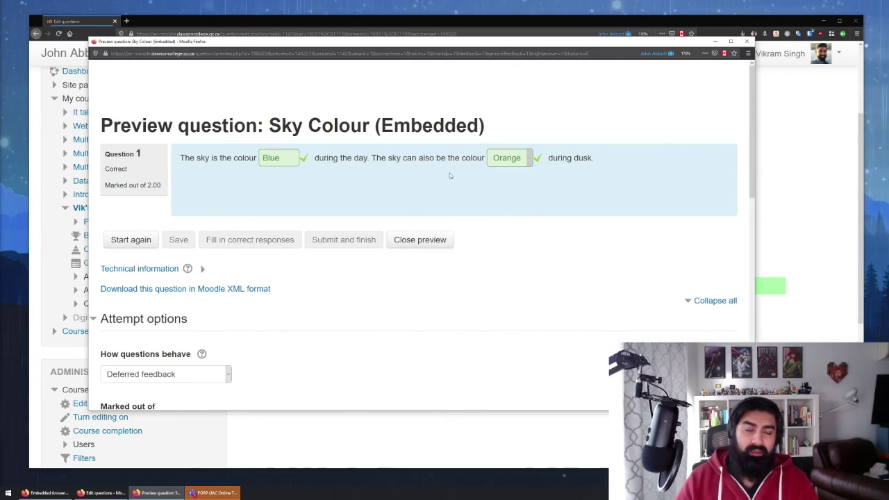
pyautogui.moveTo(378, 132); pyautogui.dragTo(487, 132)
pyautogui.click(486, 132)
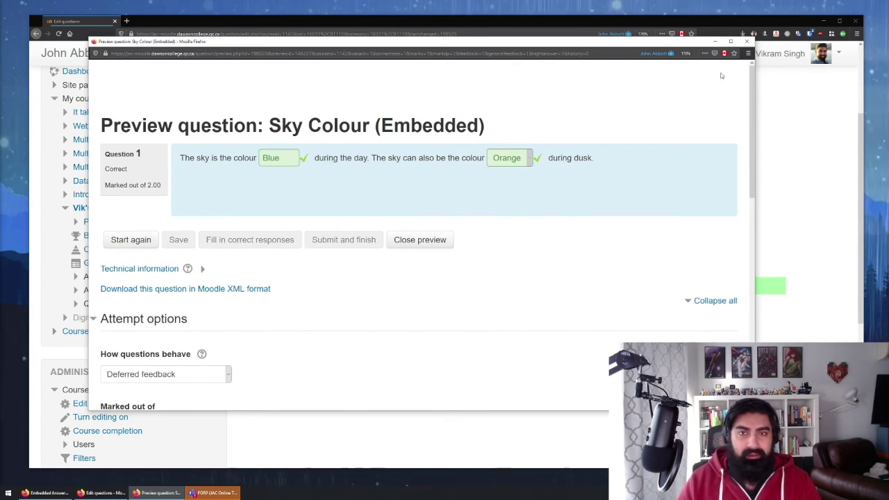
pyautogui.click(746, 42)
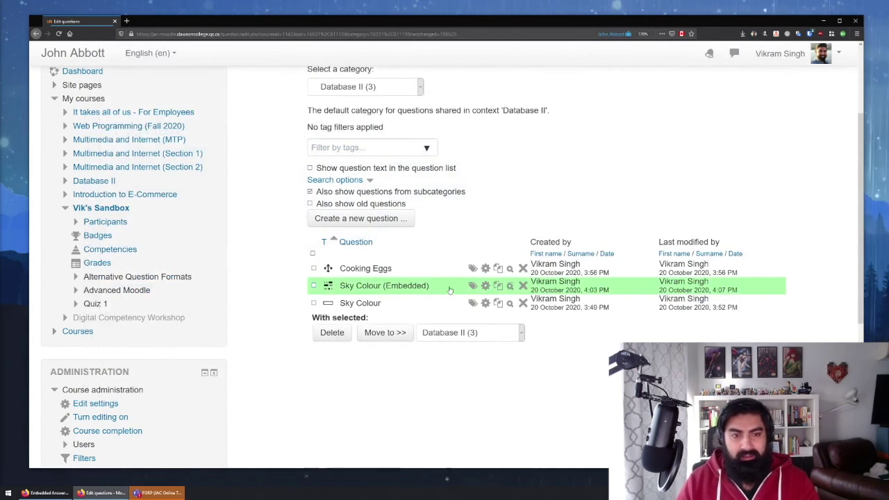
# Step: Review the description of the Embedded answers (Cloze) question type without adding a new question
pyautogui.click(361, 218)
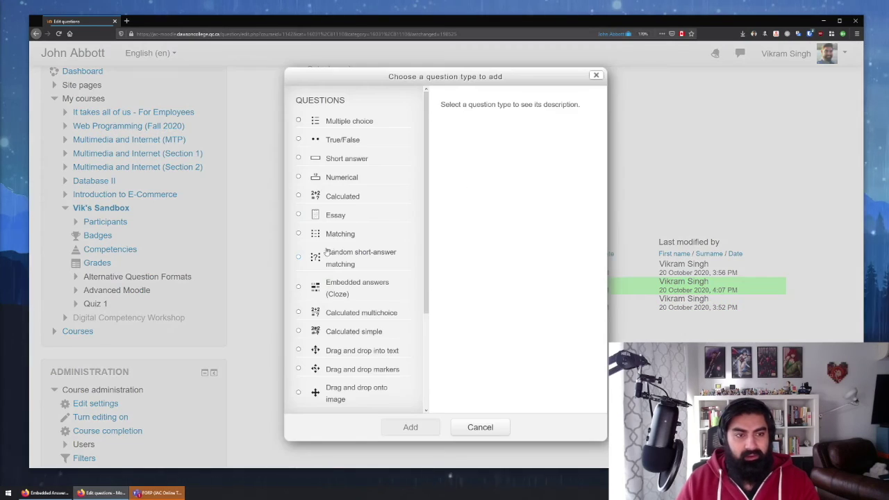
pyautogui.click(339, 299)
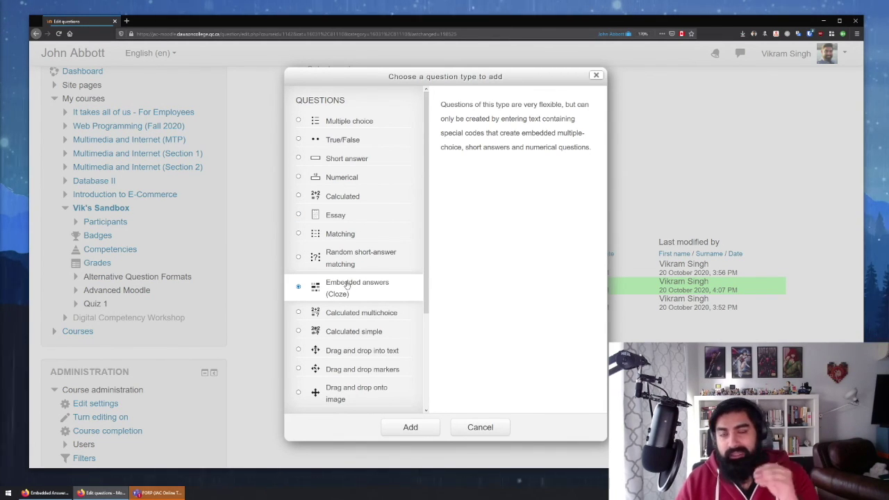
pyautogui.press('Escape')
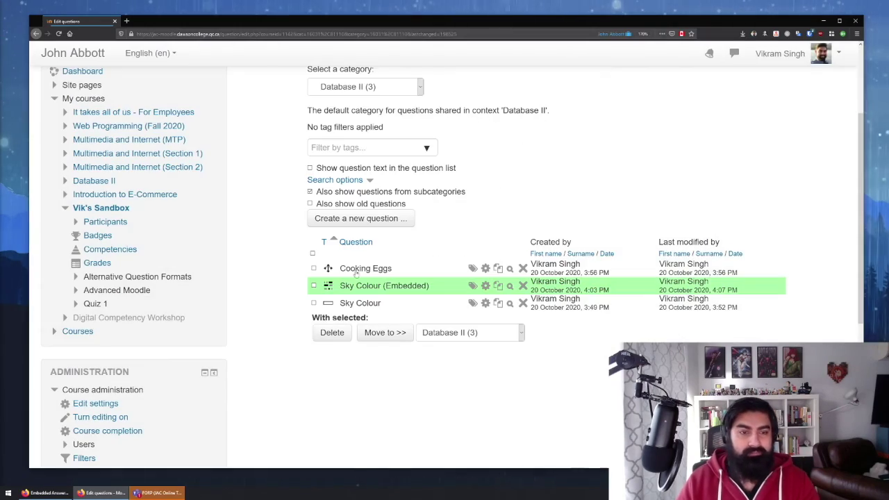